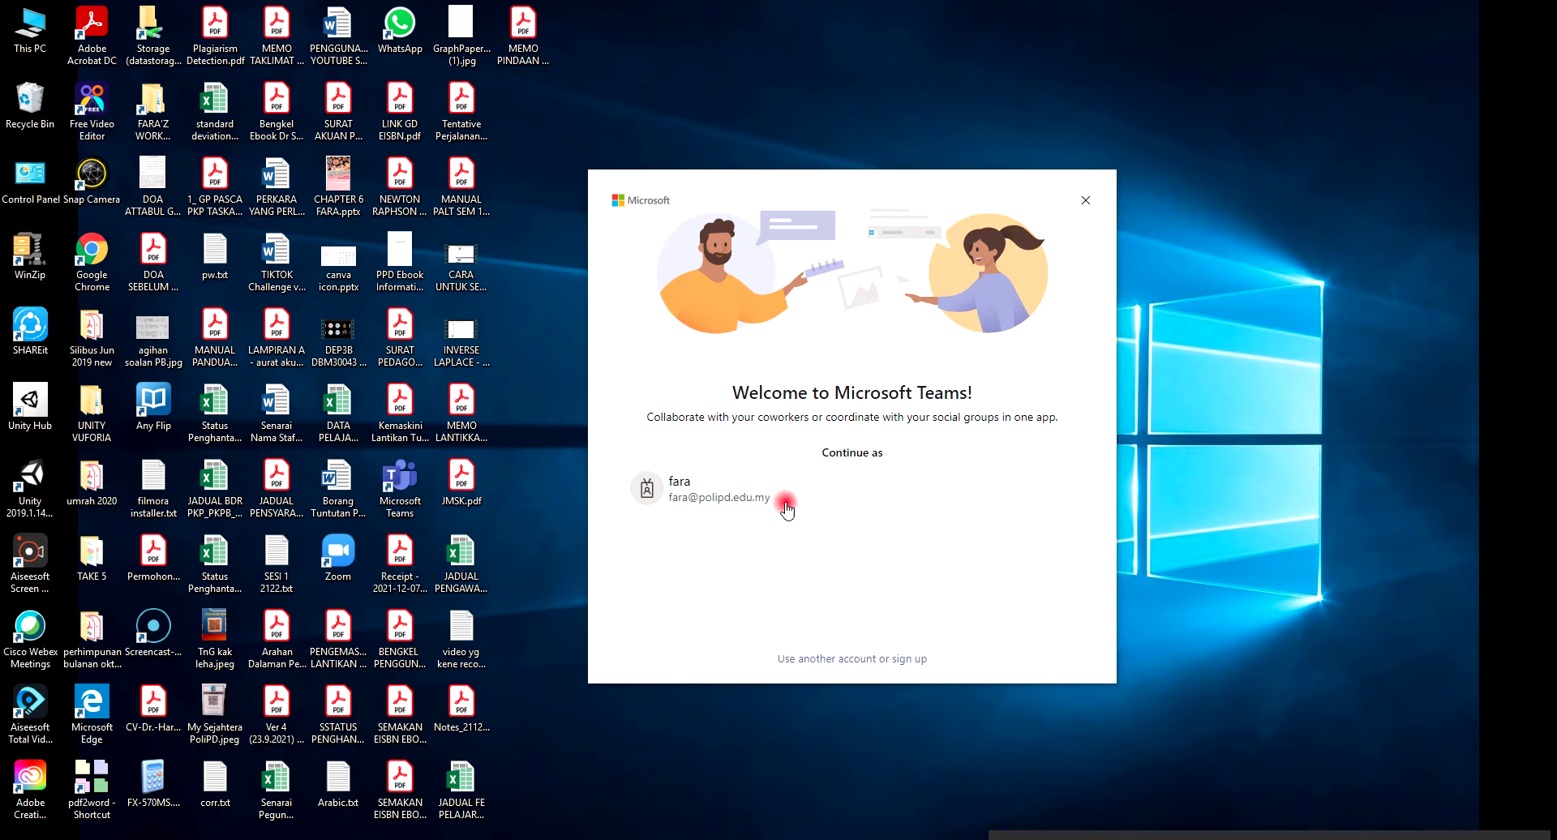
Continue with the existing account, then expand and collapse the Hidden teams list
{"action": "left_click", "coordinate": [853, 485]}
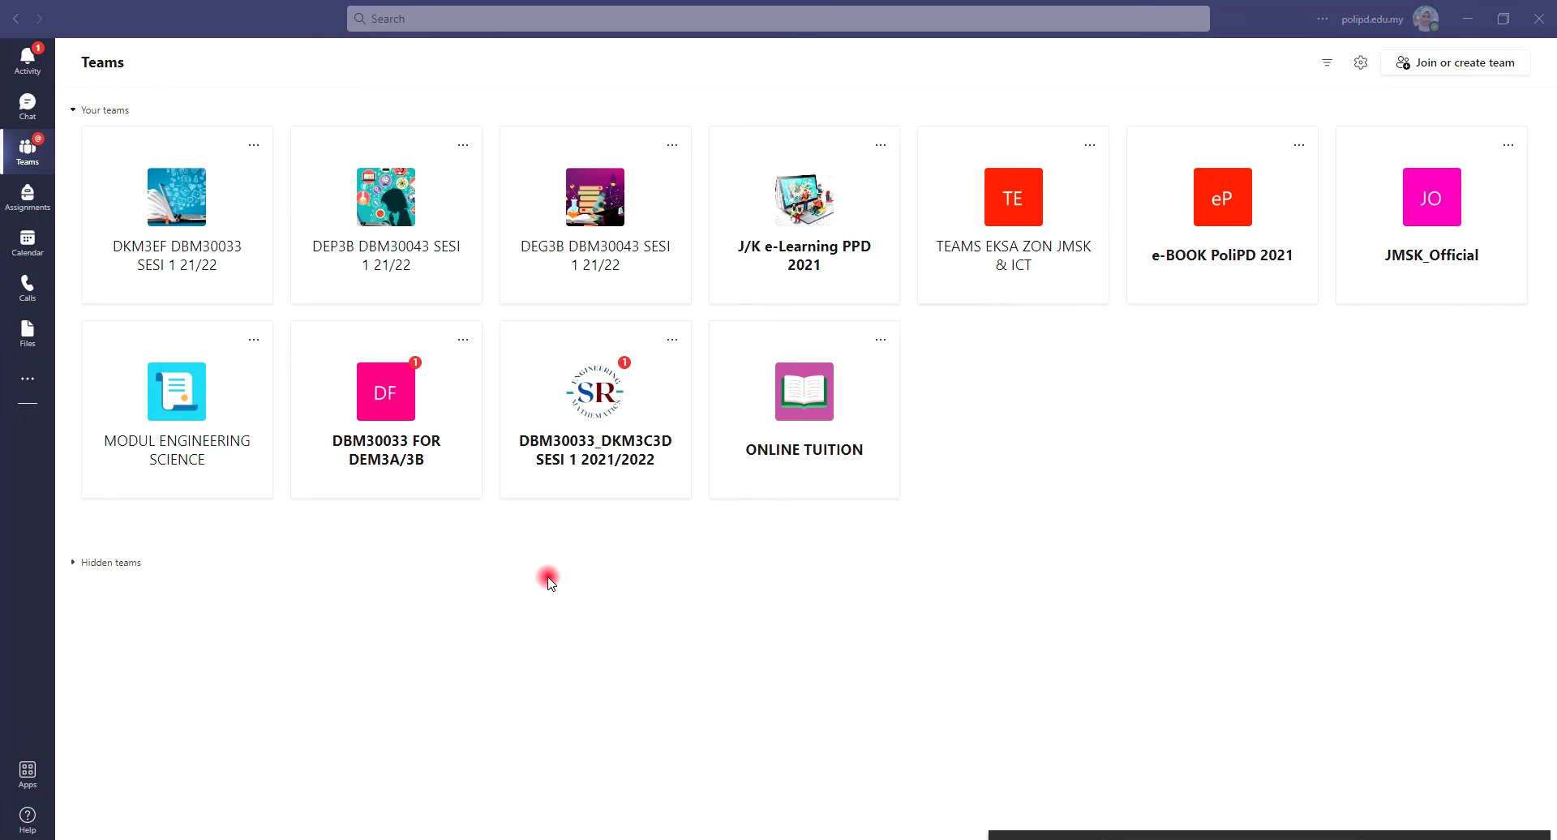
{"action": "left_click", "coordinate": [126, 570]}
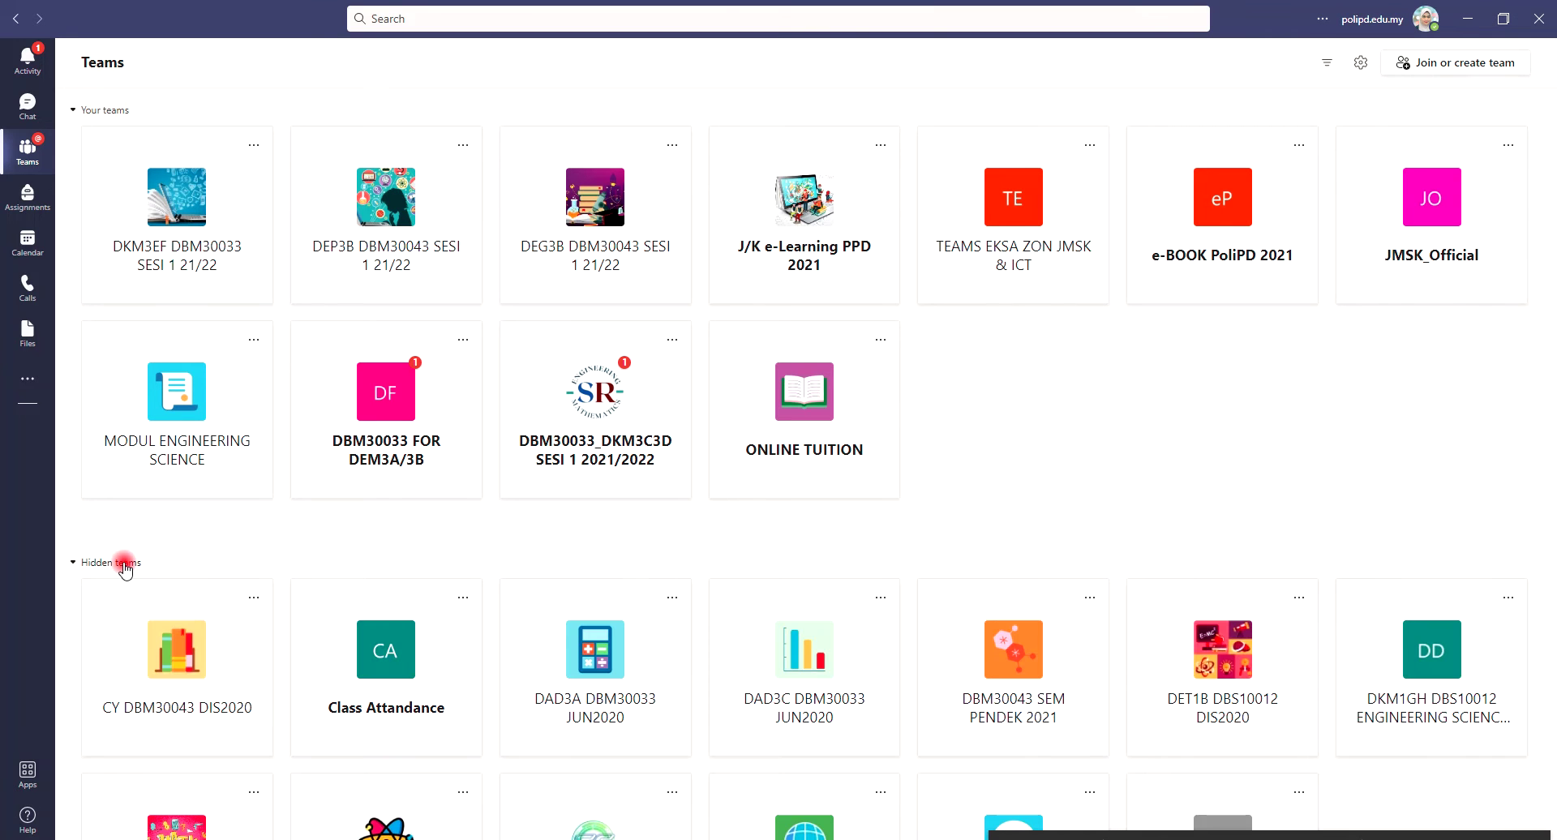
{"action": "scroll", "coordinate": [389, 567], "scroll_direction": "down", "scroll_amount": 2}
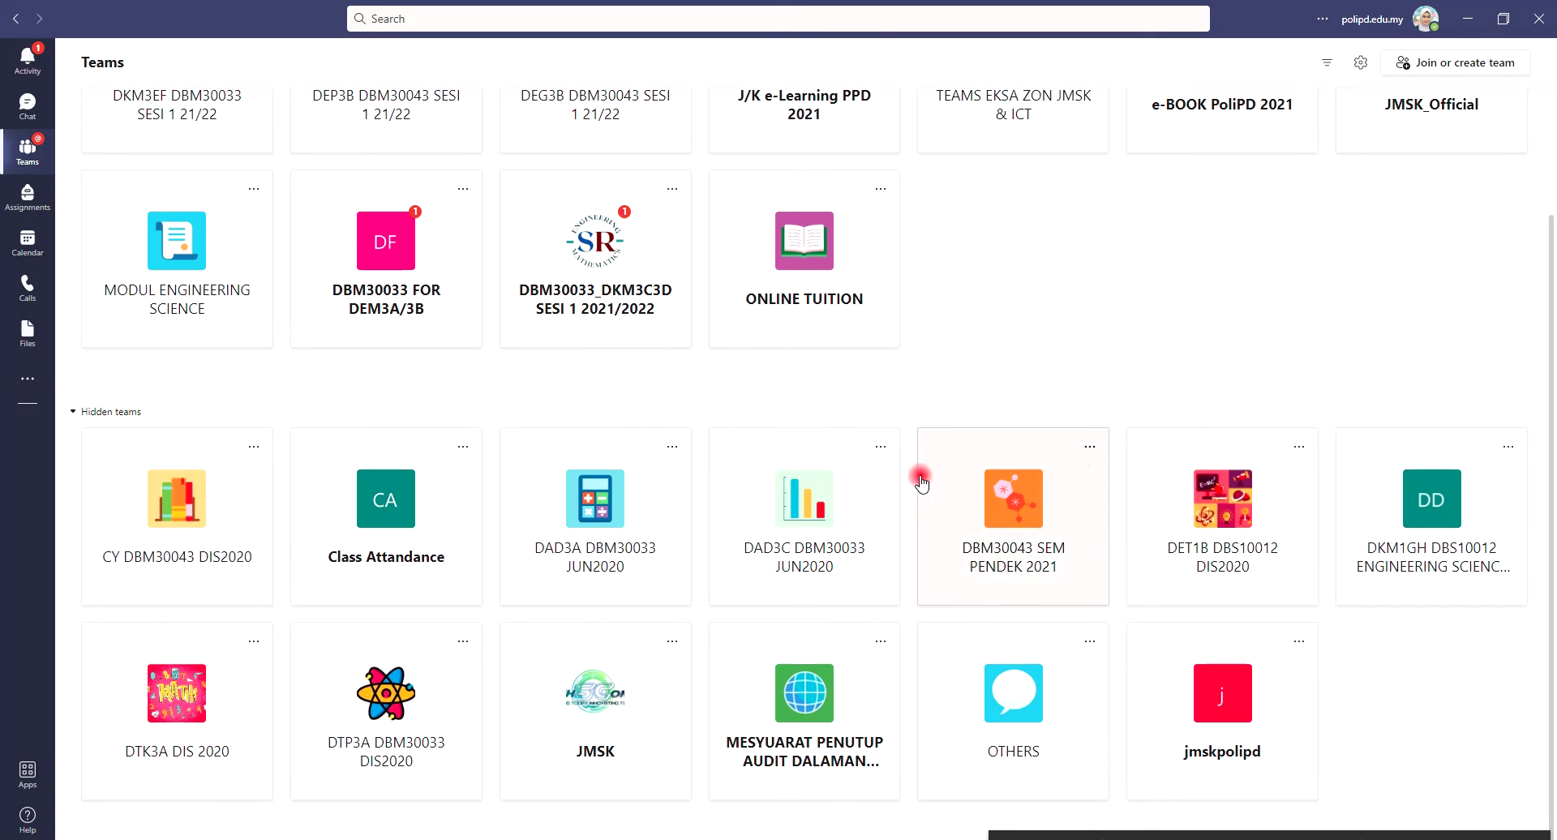
{"action": "left_click", "coordinate": [114, 412]}
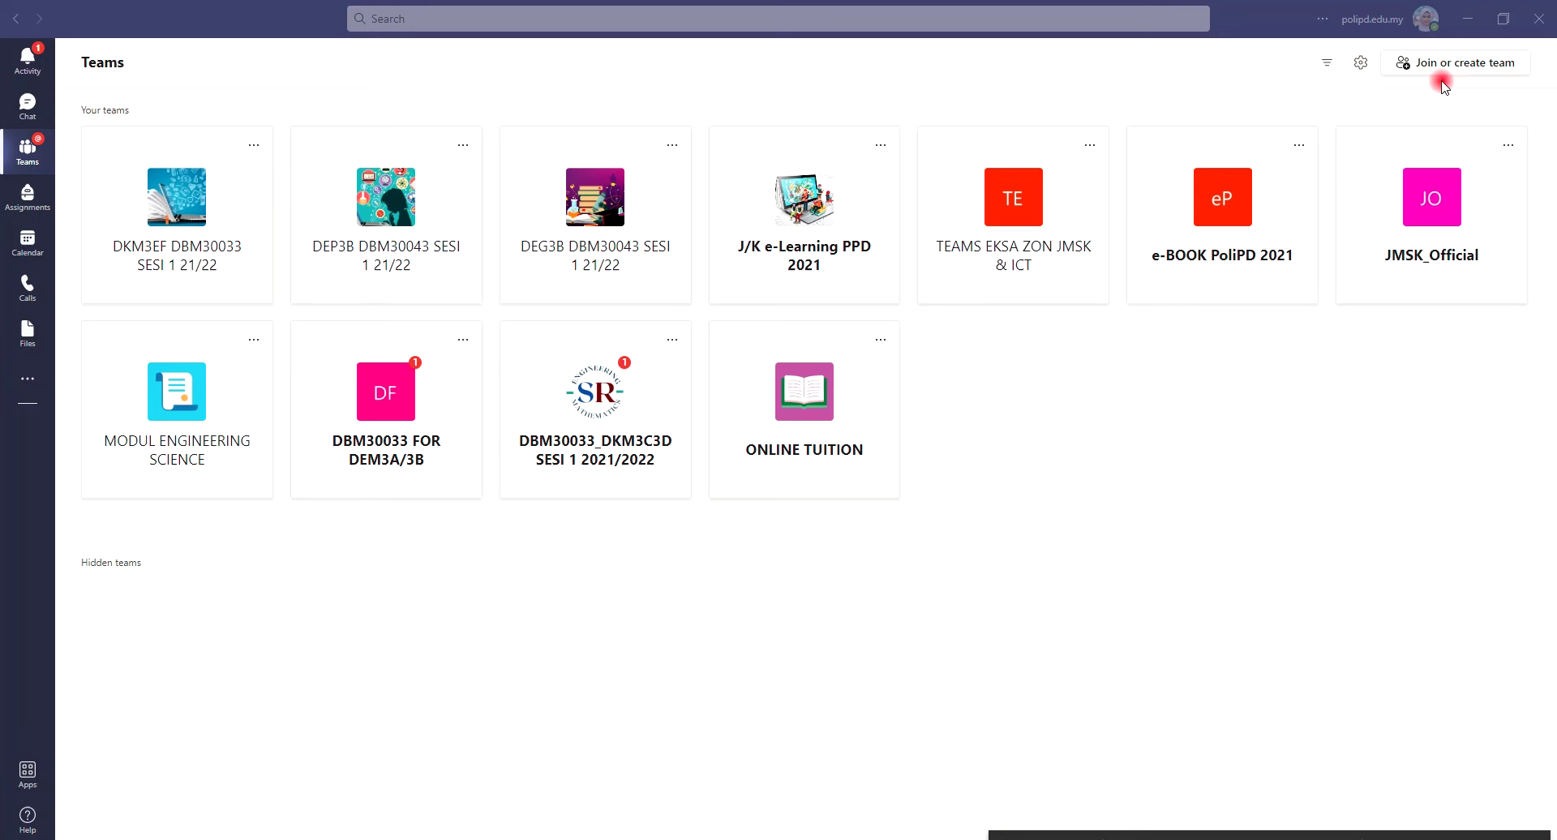
Open the Join or create a team page from the Teams list
{"action": "key", "text": "super+plus"}
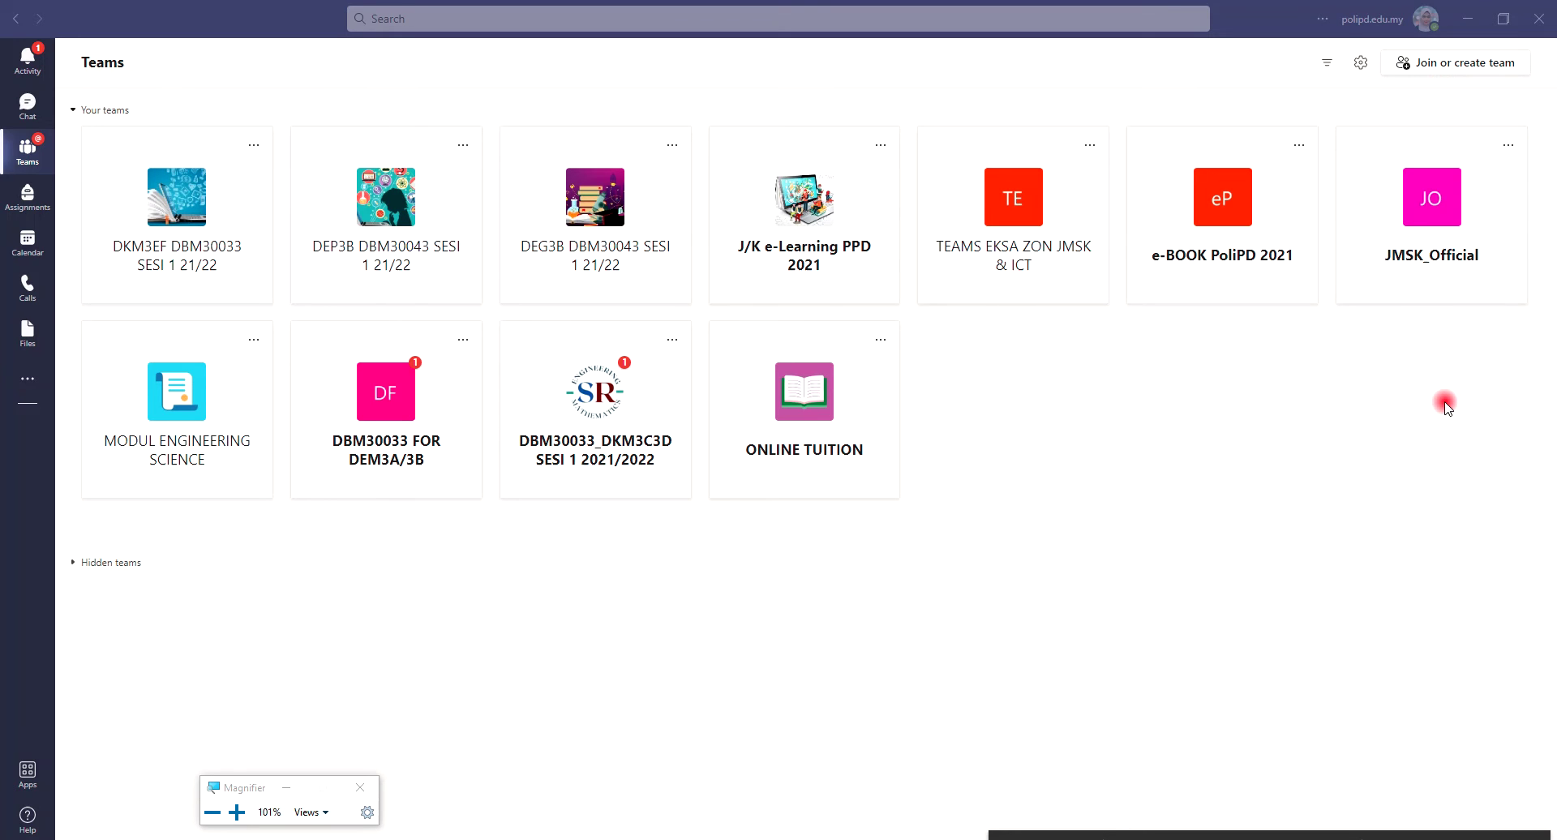
{"action": "key", "text": "super+plus"}
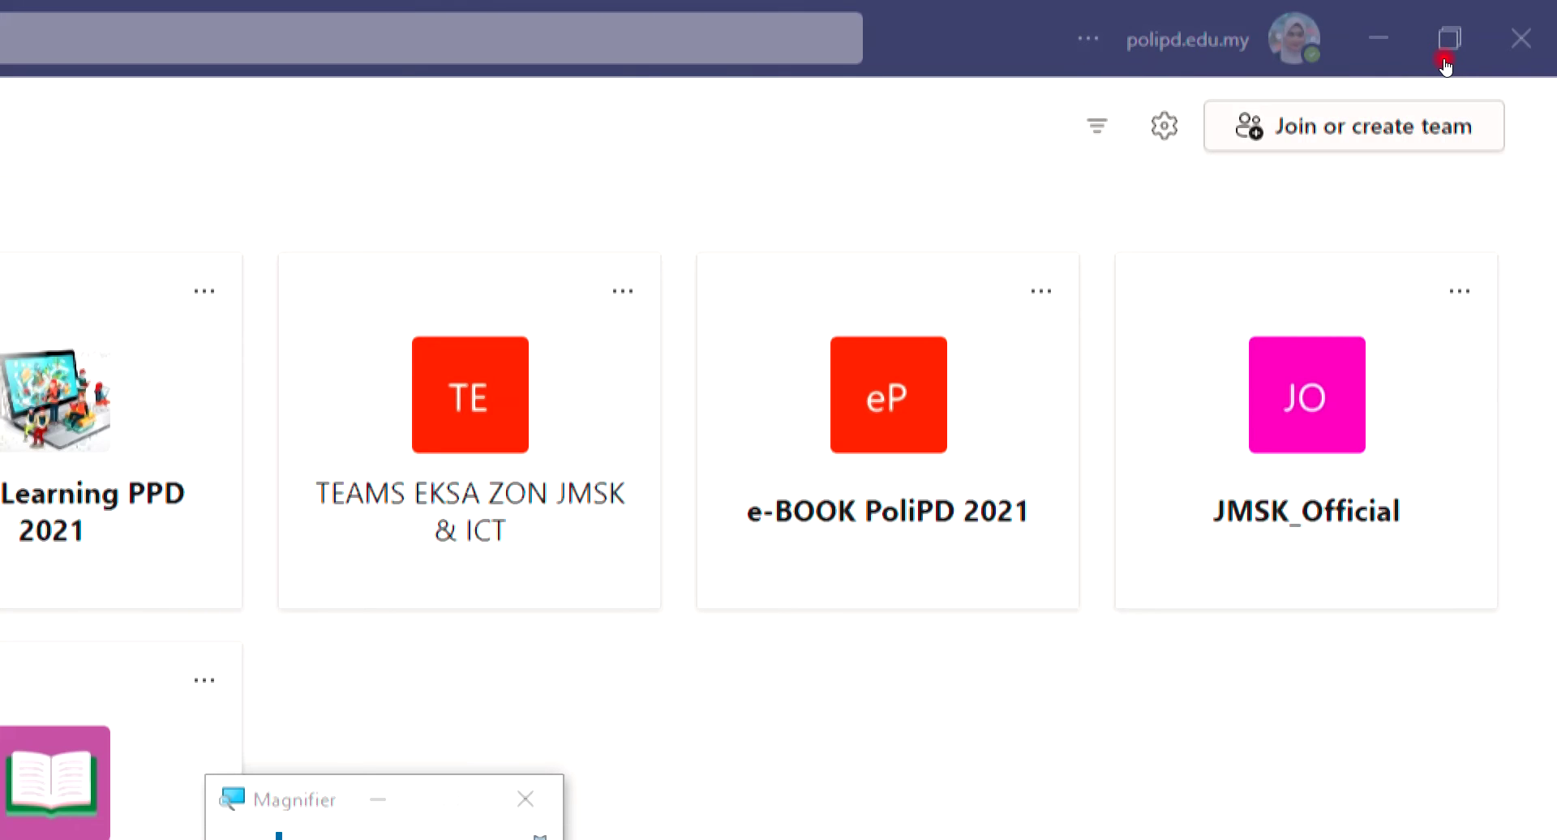
{"action": "left_click", "coordinate": [1445, 64]}
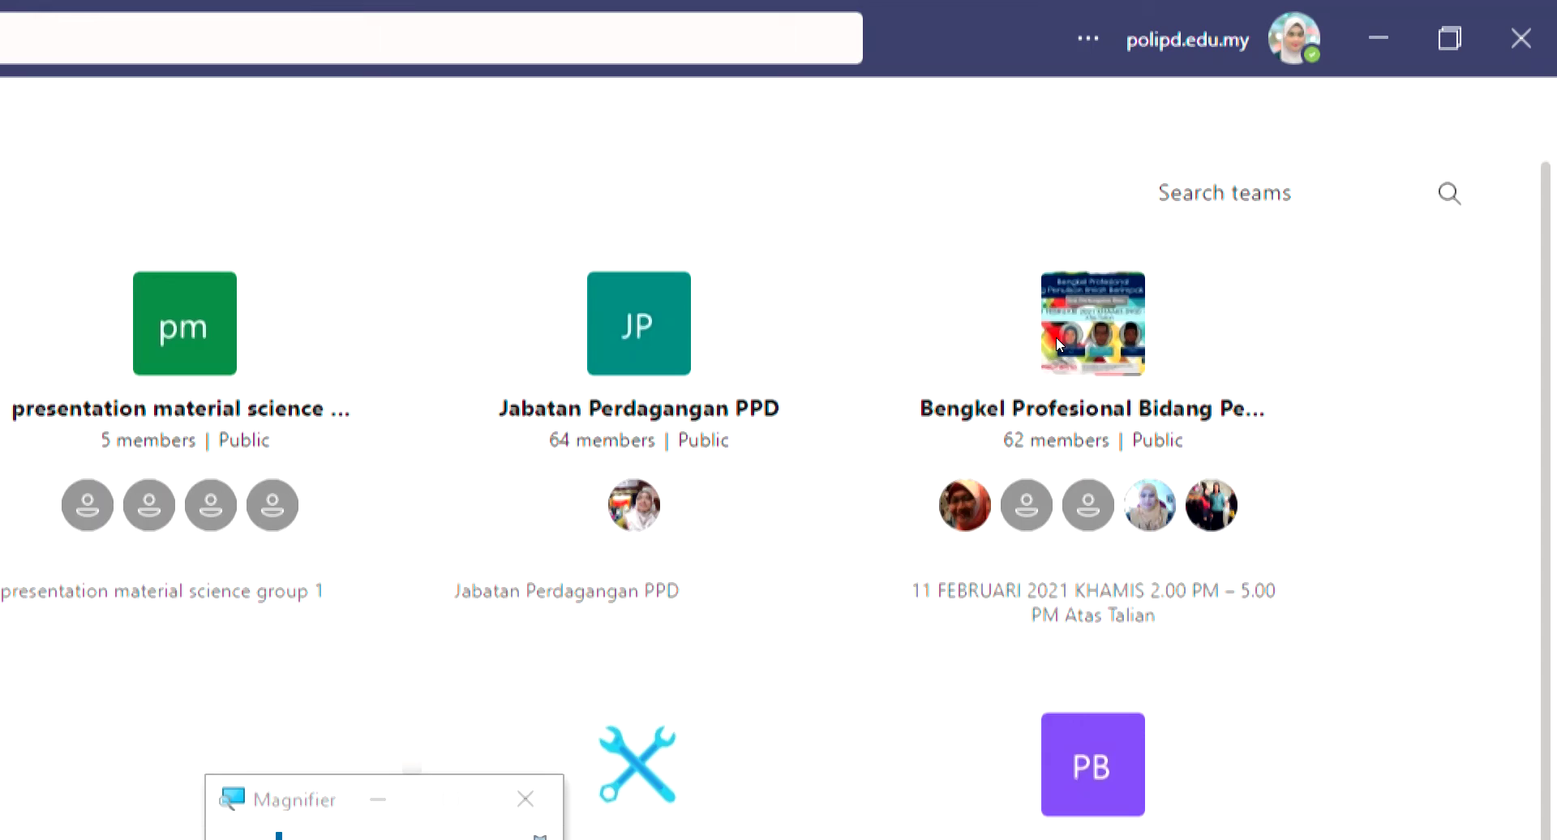
{"action": "scroll", "coordinate": [1055, 338], "scroll_direction": "down", "scroll_amount": 3}
{"action": "scroll", "coordinate": [1056, 341], "scroll_direction": "up", "scroll_amount": 2}
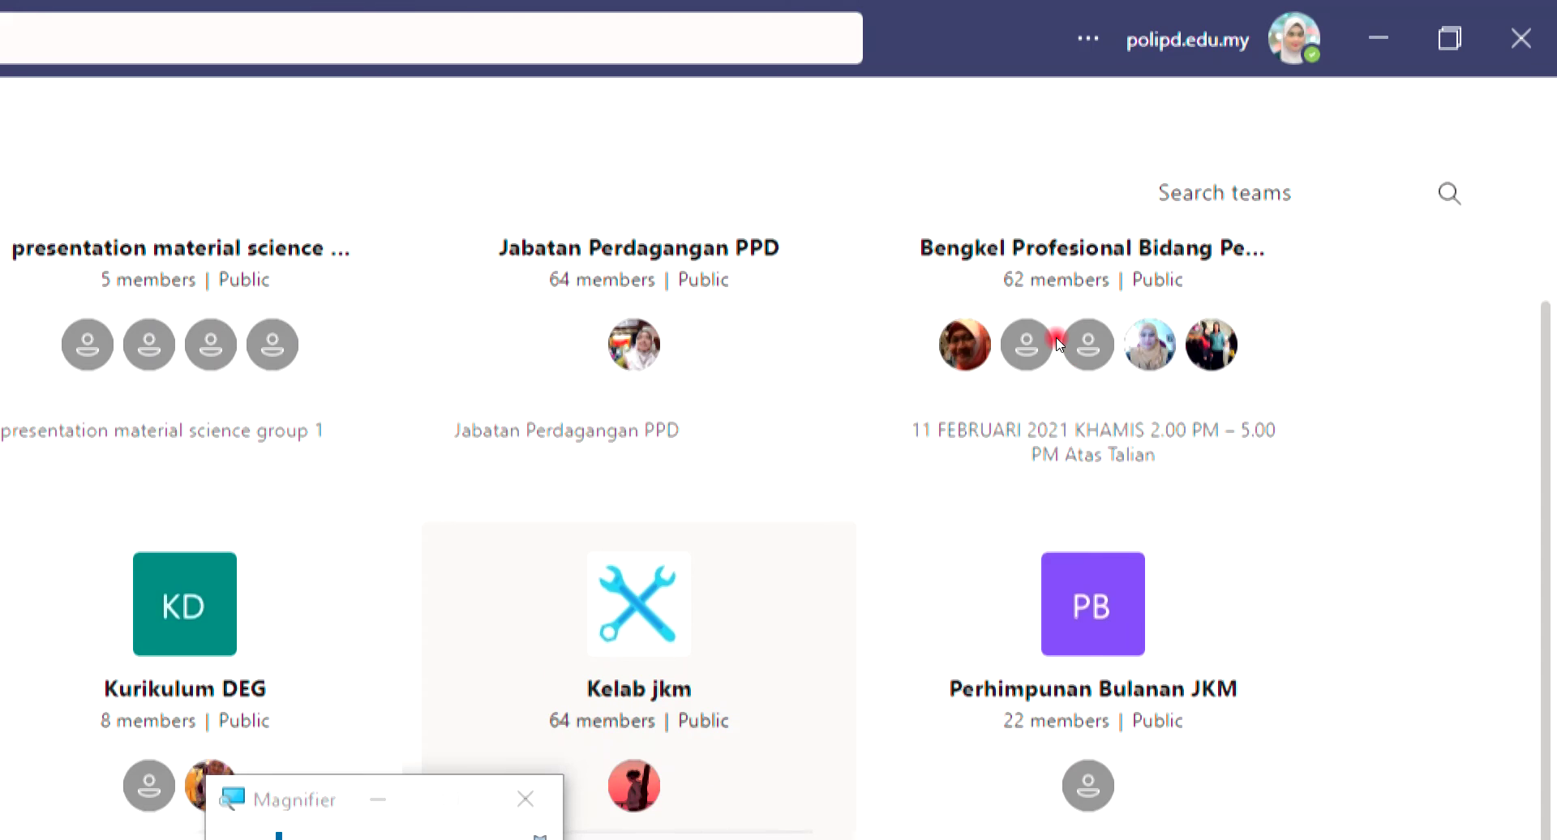
{"action": "key", "text": "super+minus"}
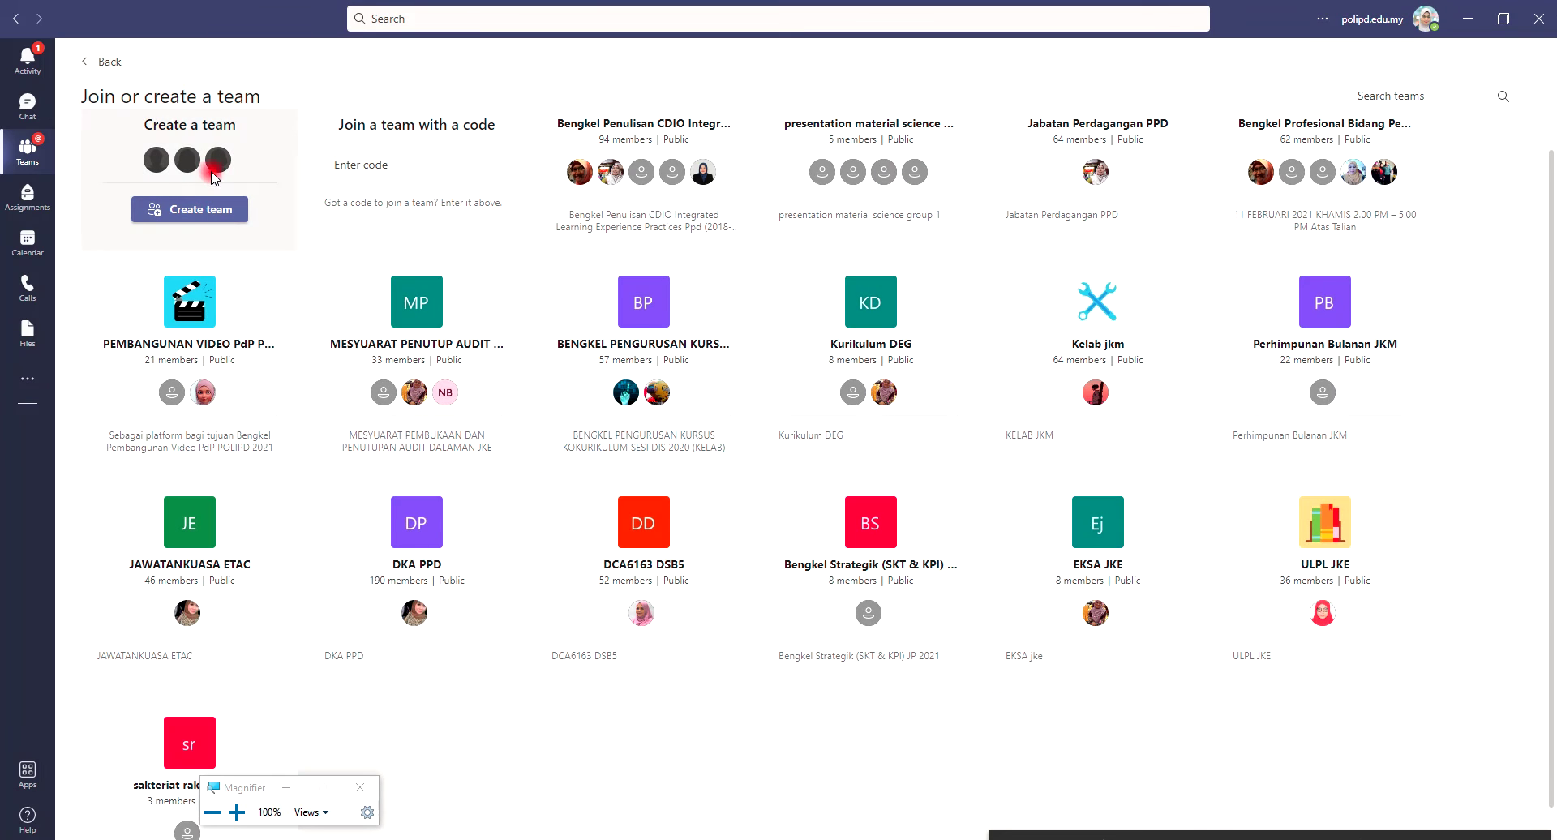
{"action": "scroll", "coordinate": [213, 177], "scroll_direction": "up", "scroll_amount": 1}
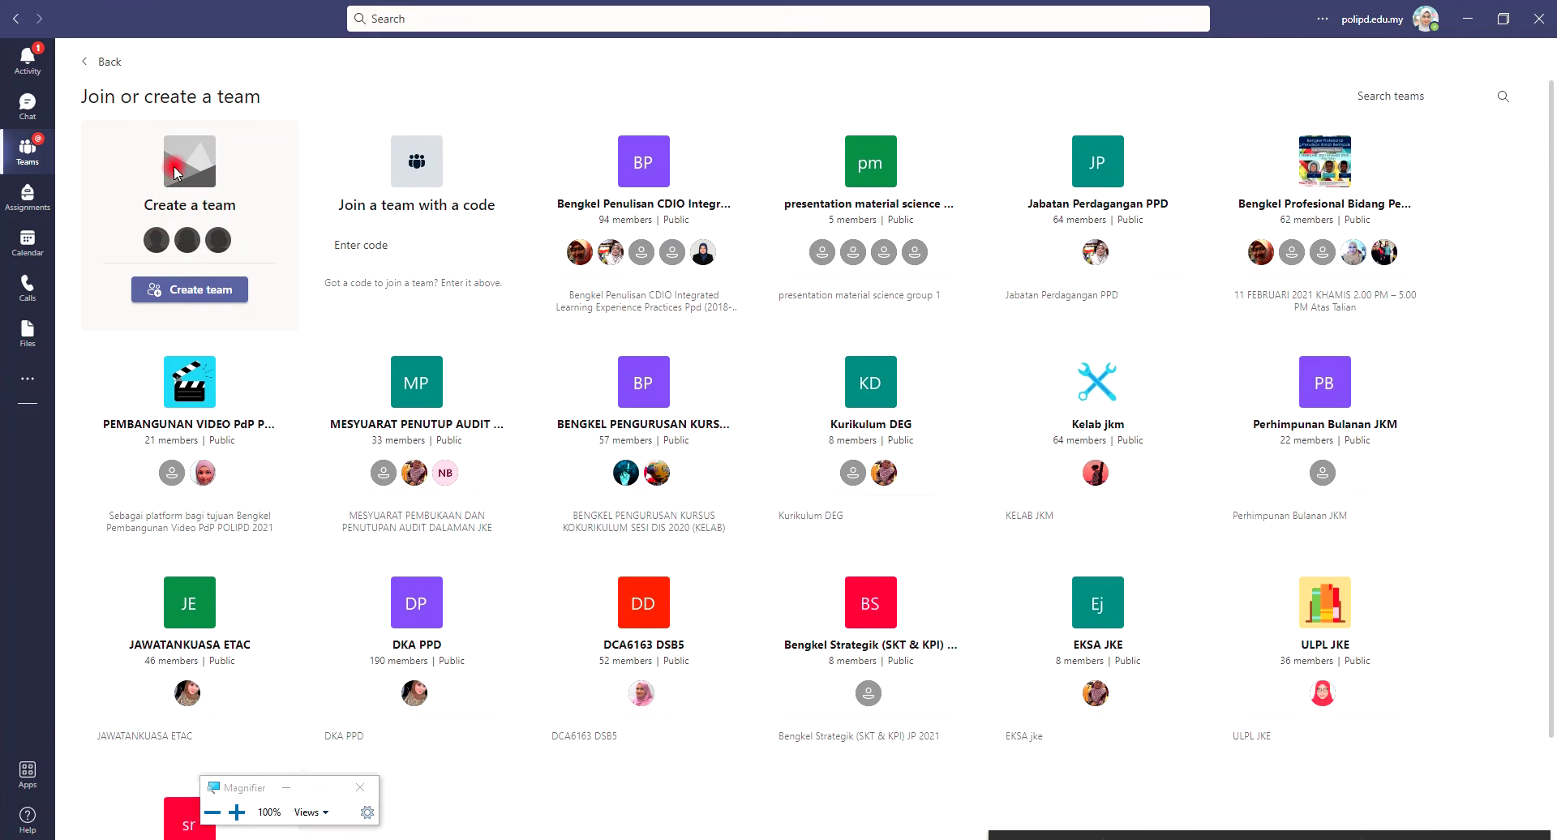
Choose Create team on the Create a team card to see team types
{"action": "left_click", "coordinate": [195, 293]}
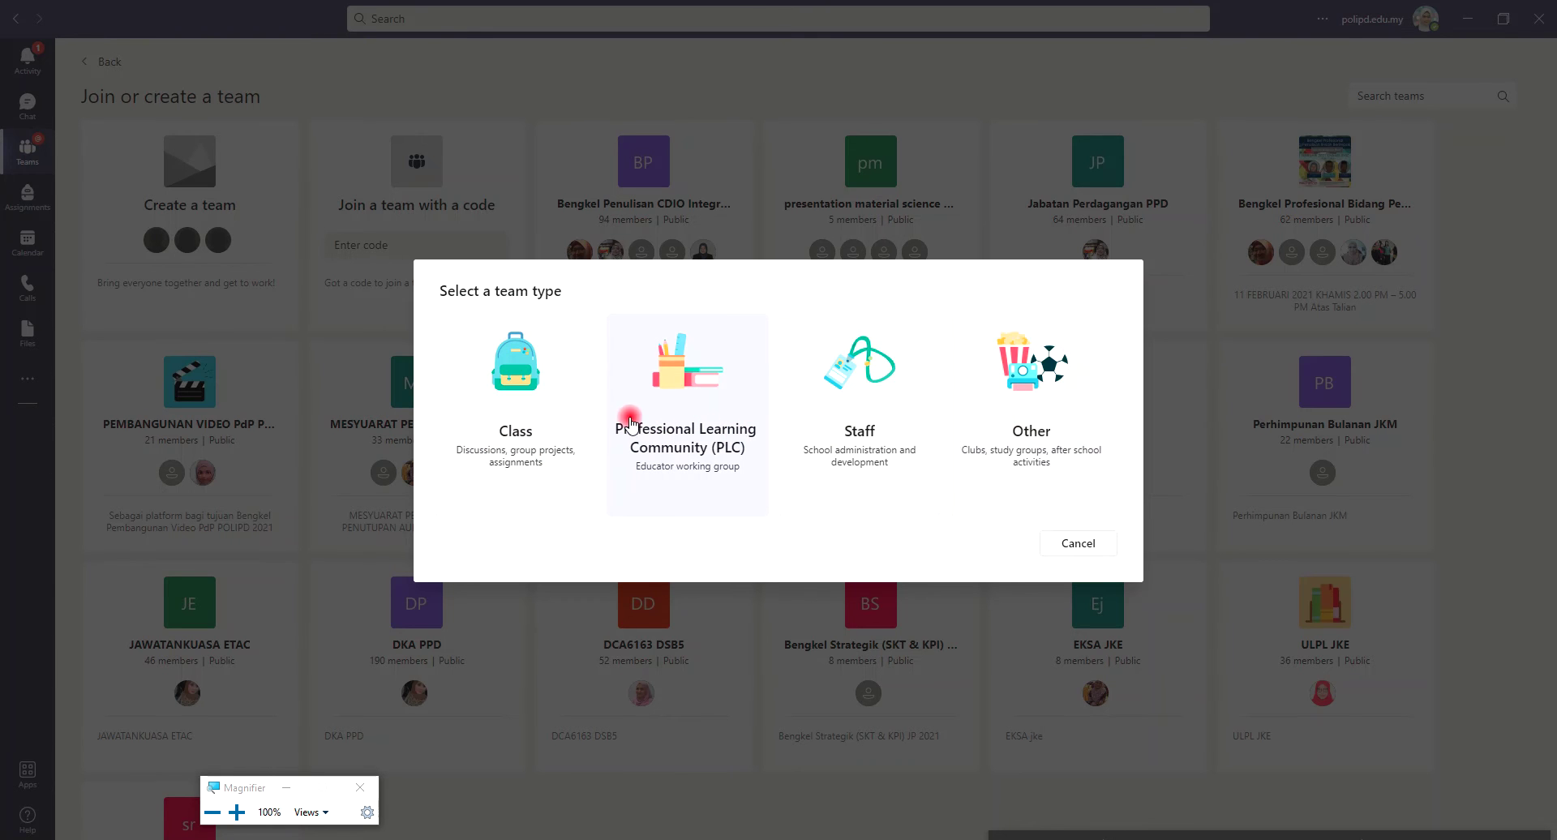
Pick the Class team type and enter 'DEM1A SESI 2/2122' as the team name
{"action": "left_click", "coordinate": [525, 440]}
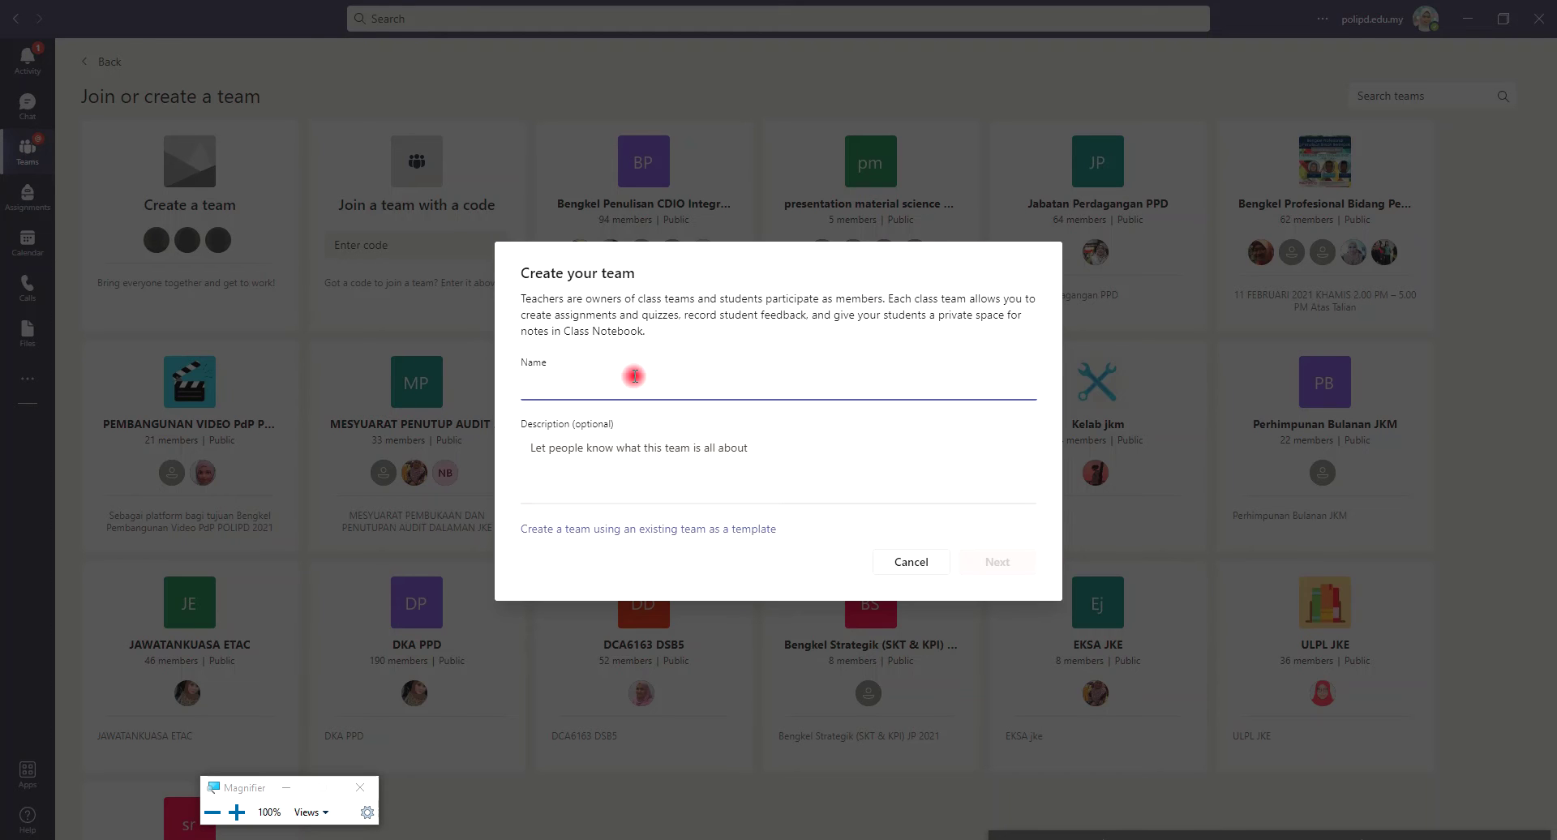
{"action": "type", "text": "se"}
{"action": "key", "text": "BackSpace"}
{"action": "key", "text": "BackSpace"}
{"action": "type", "text": "DEM1A"}
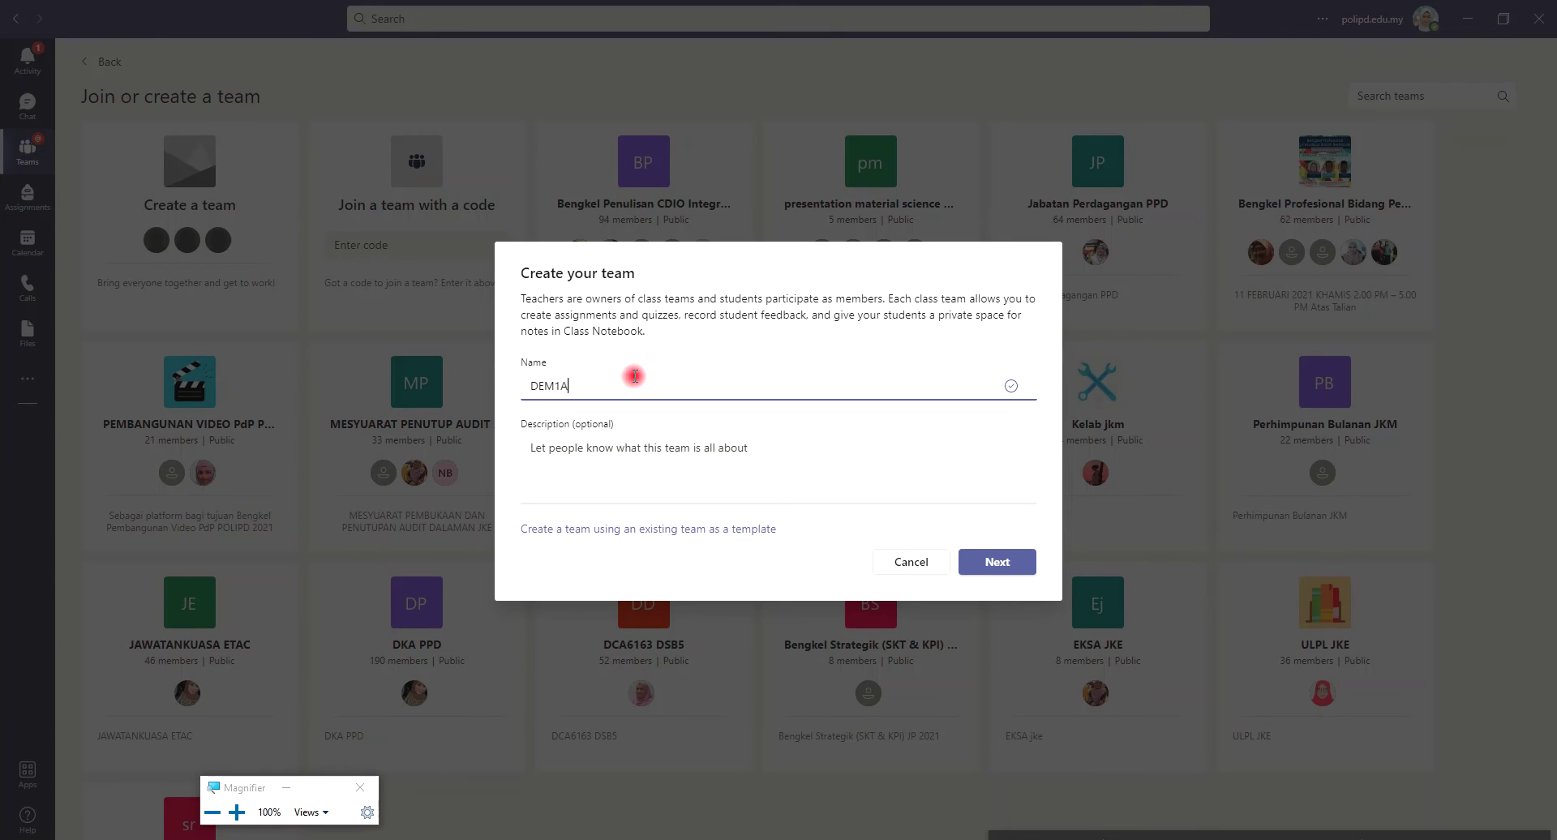
{"action": "type", "text": " SESI 2/2122"}
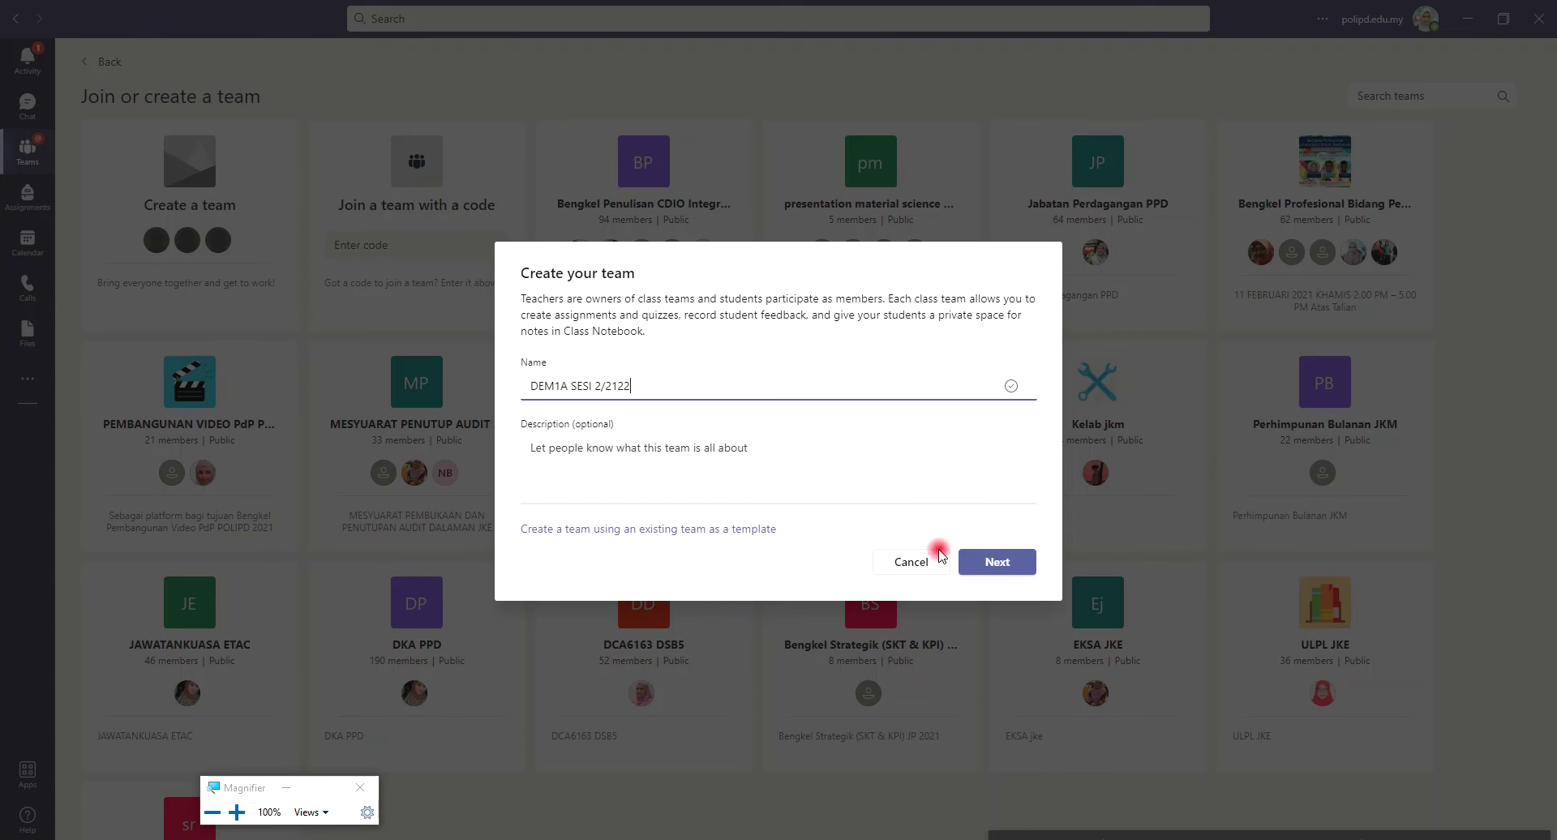
Create the class team and switch the add-people window to the Teachers tab
{"action": "left_click", "coordinate": [1009, 567]}
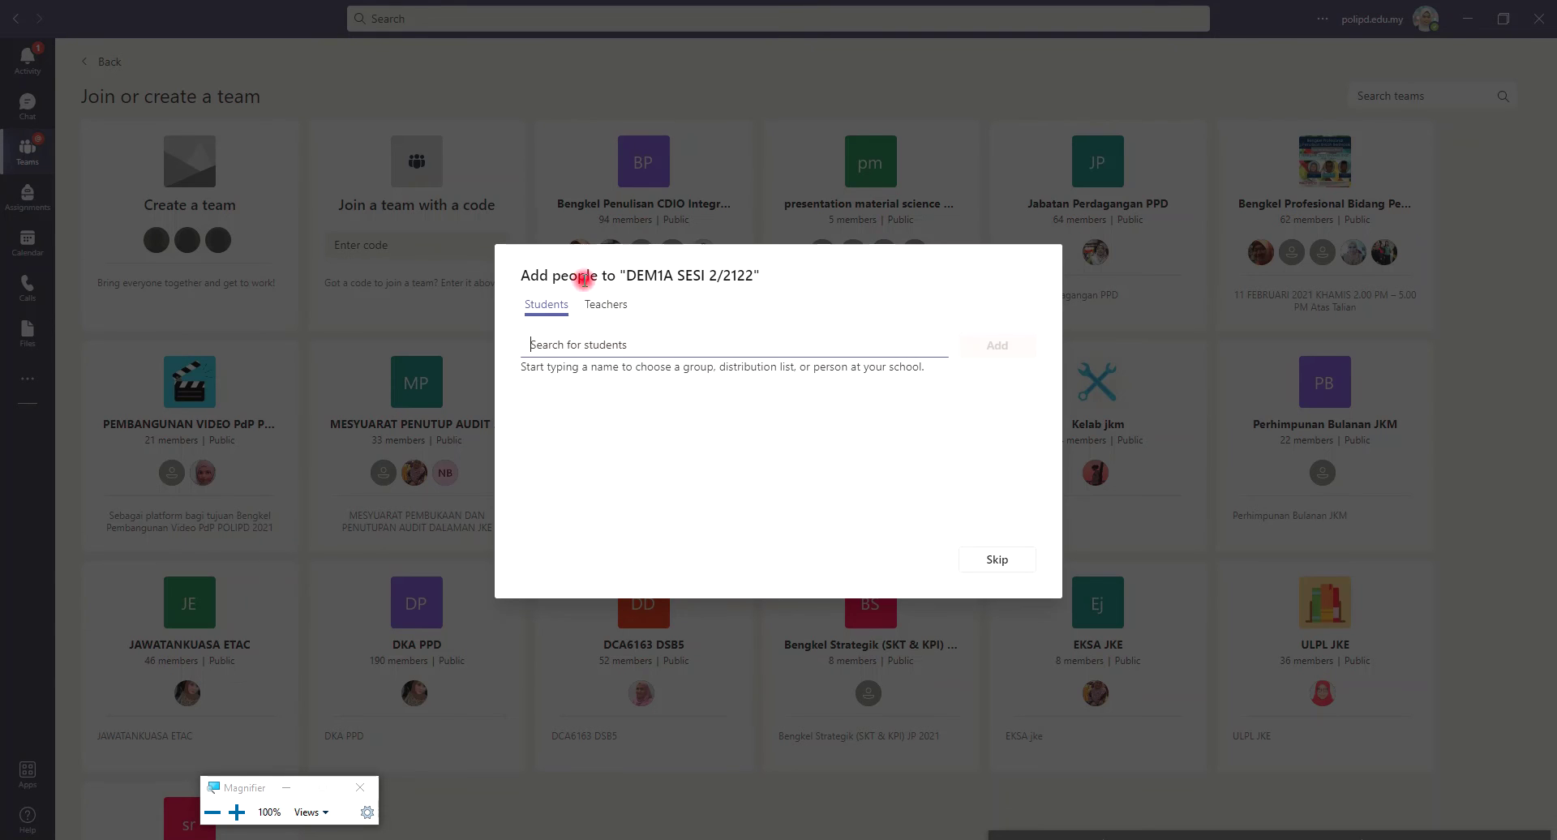
{"action": "left_click", "coordinate": [607, 305]}
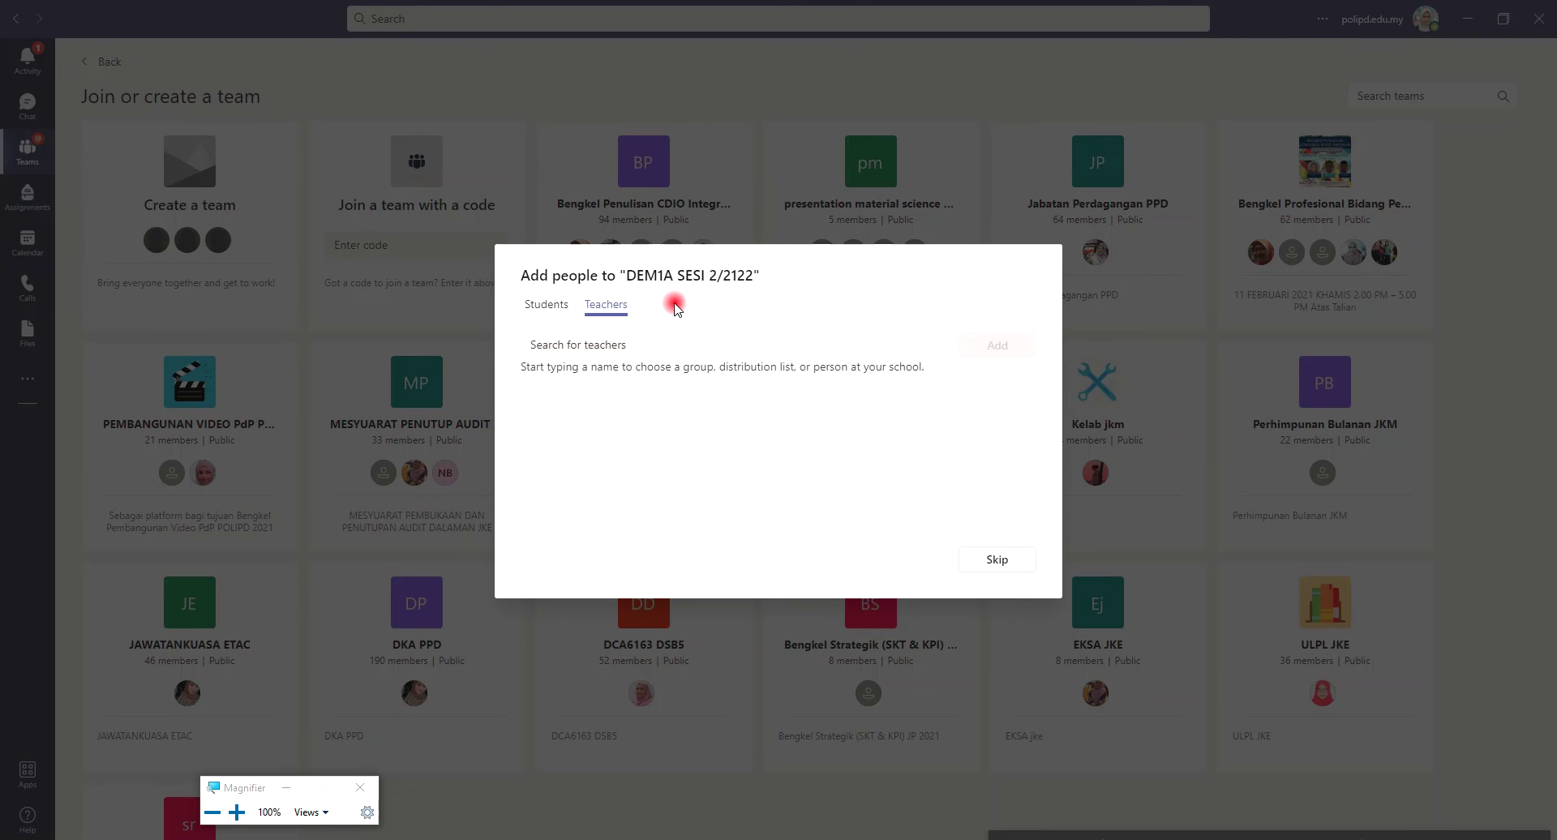
{"action": "left_click", "coordinate": [676, 347]}
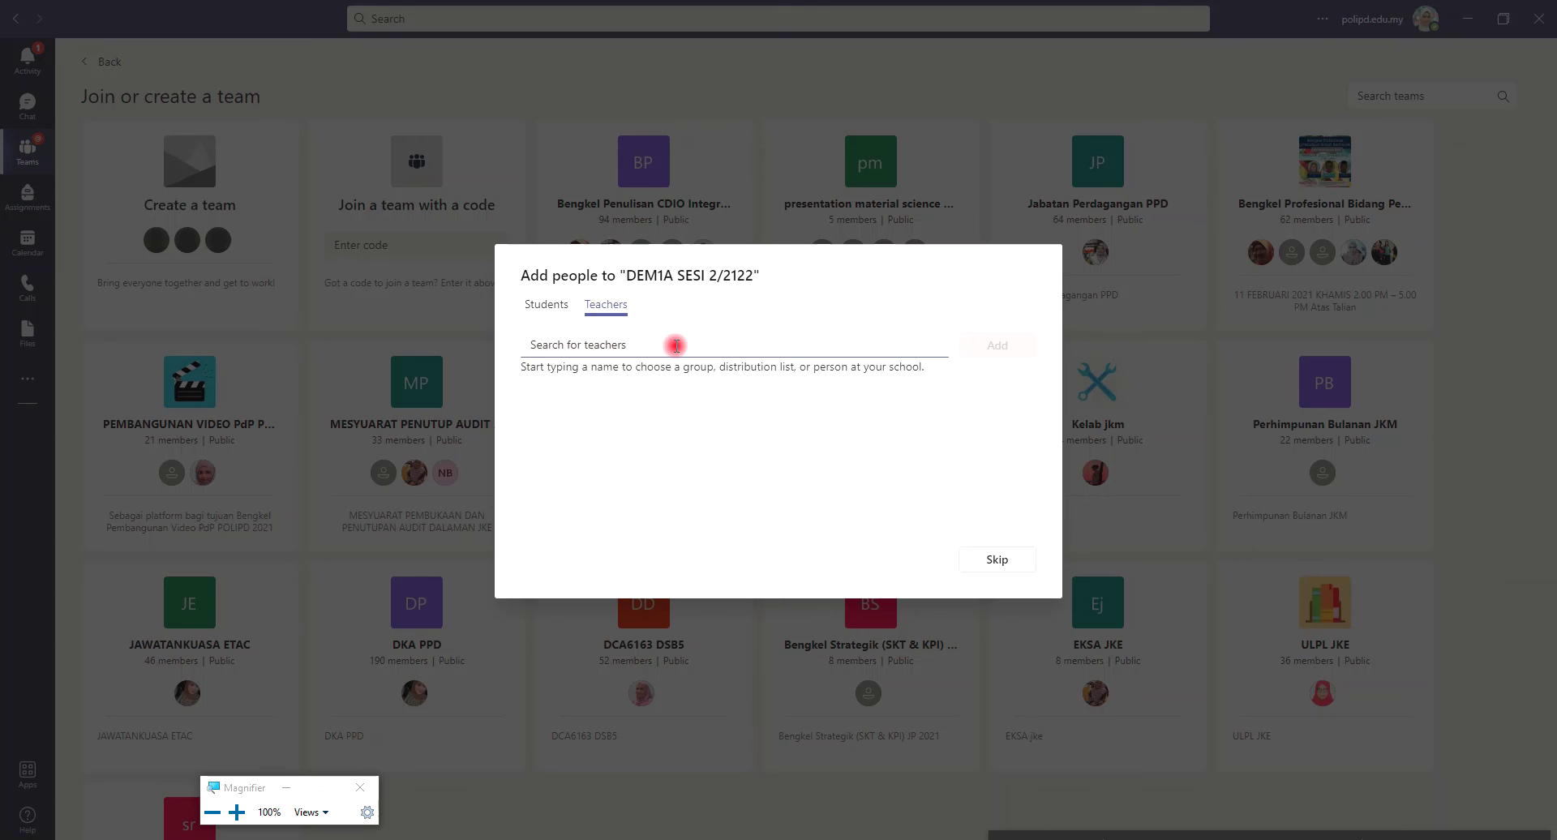
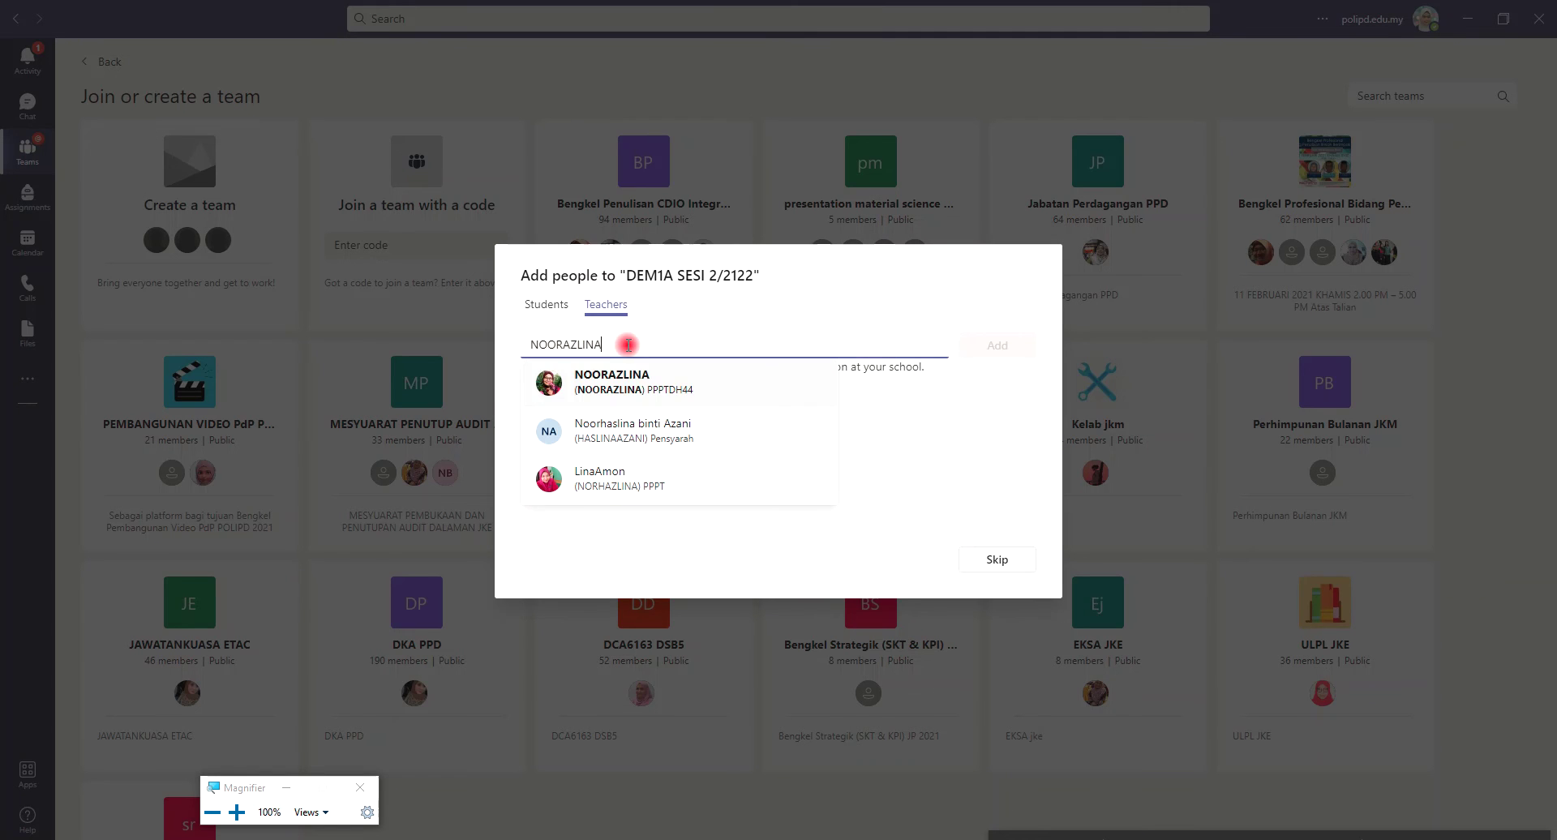
Search for the co-teacher by name, add them as a teacher, and close the window
{"action": "left_click", "coordinate": [637, 385]}
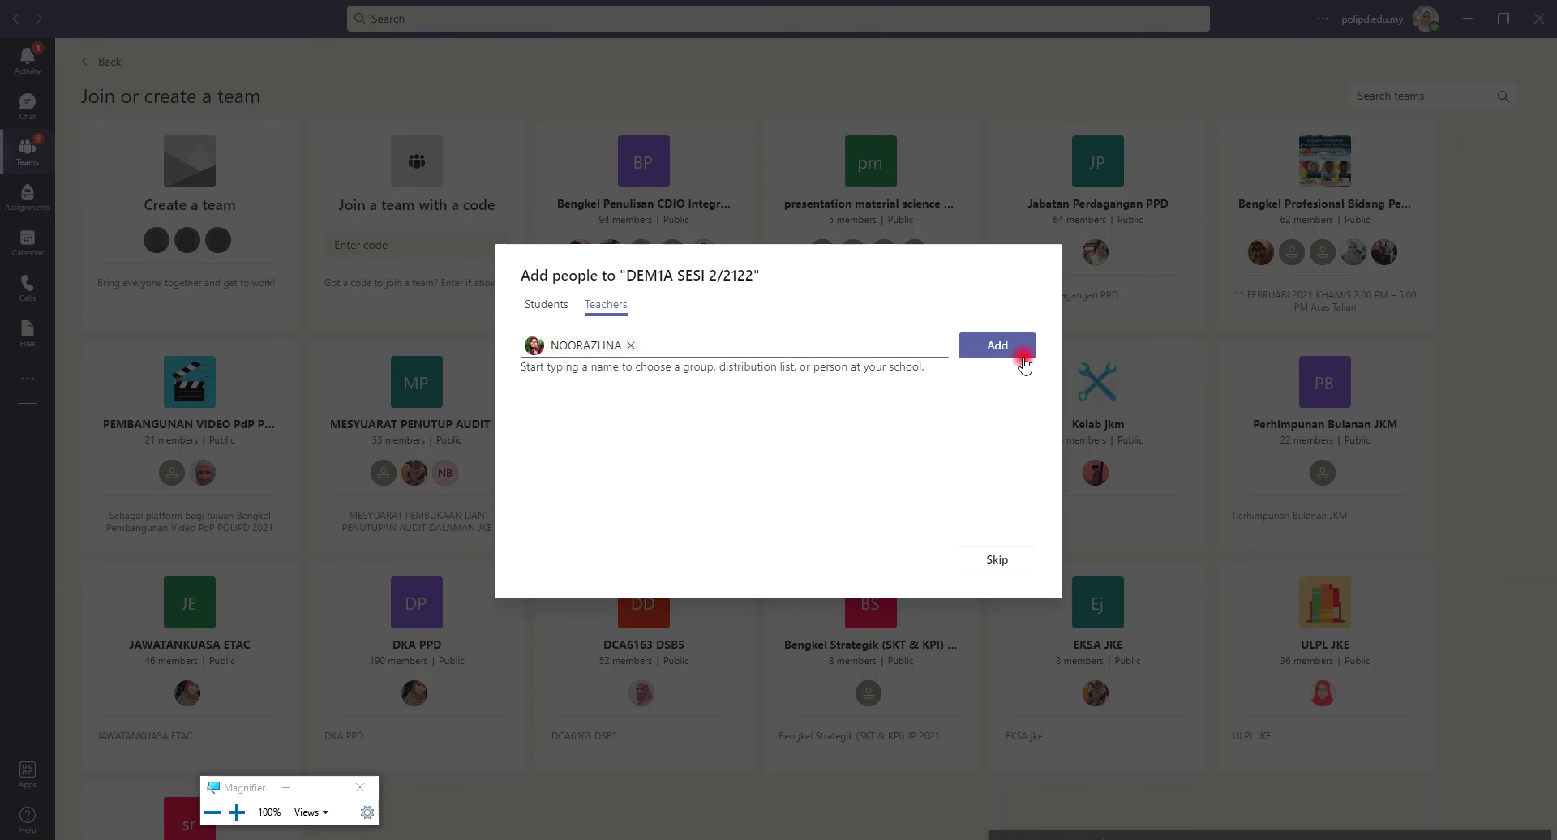
{"action": "left_click", "coordinate": [1006, 346]}
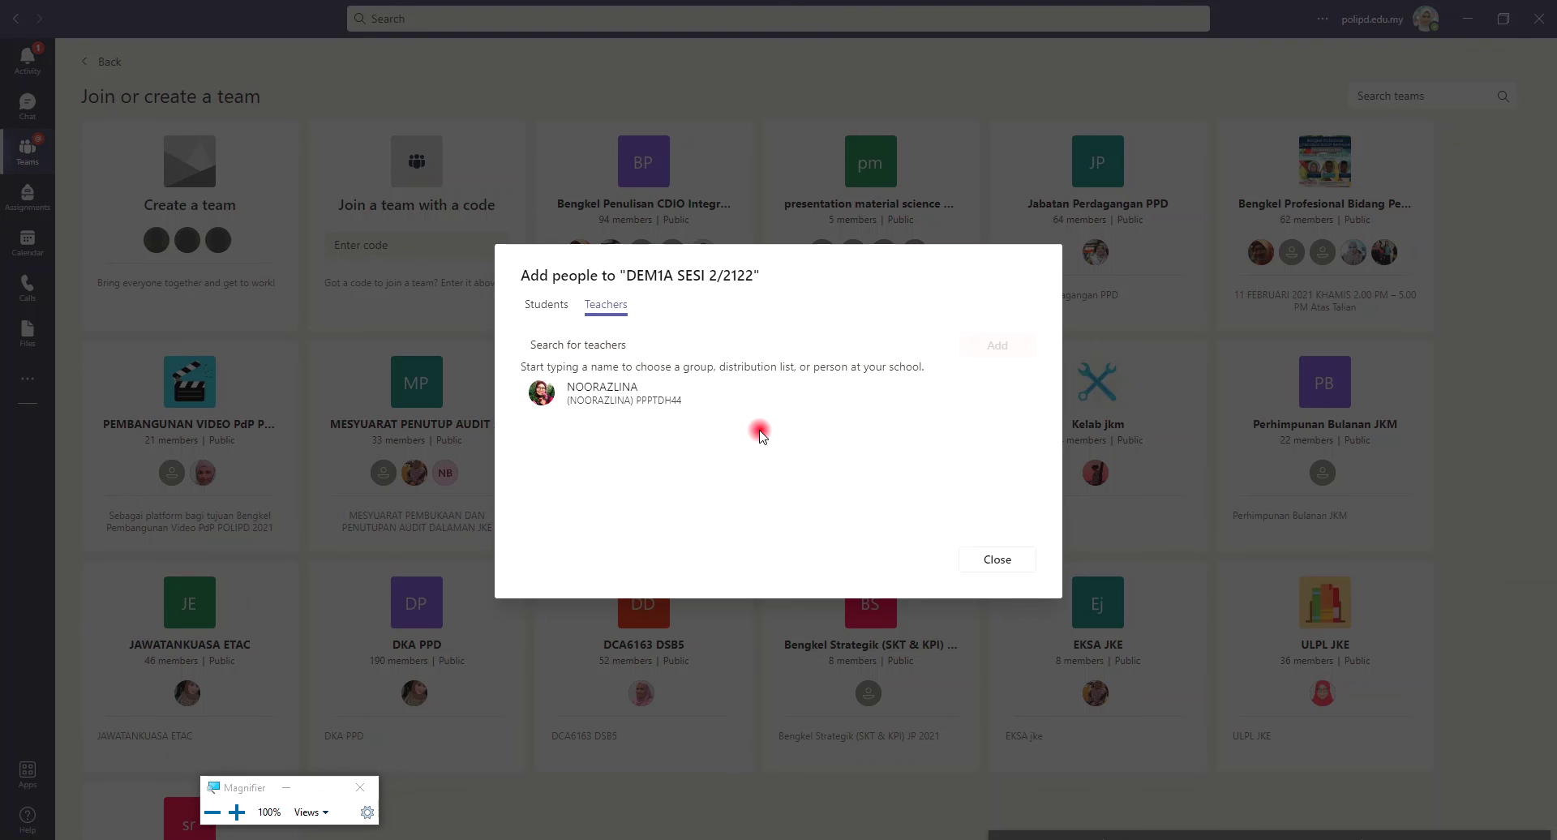
{"action": "left_click", "coordinate": [997, 560]}
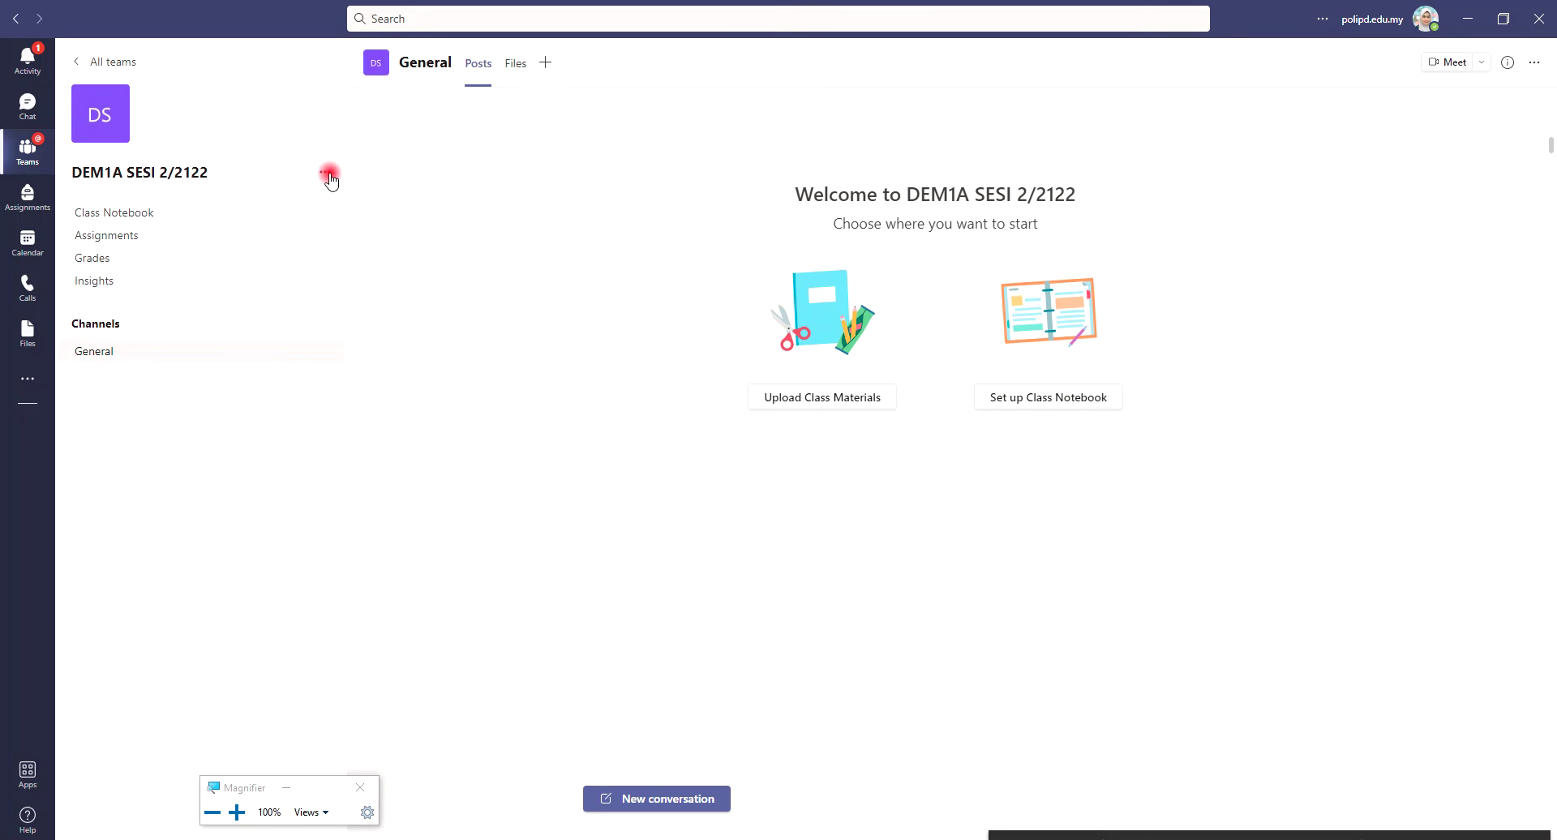
{"action": "left_click", "coordinate": [325, 172]}
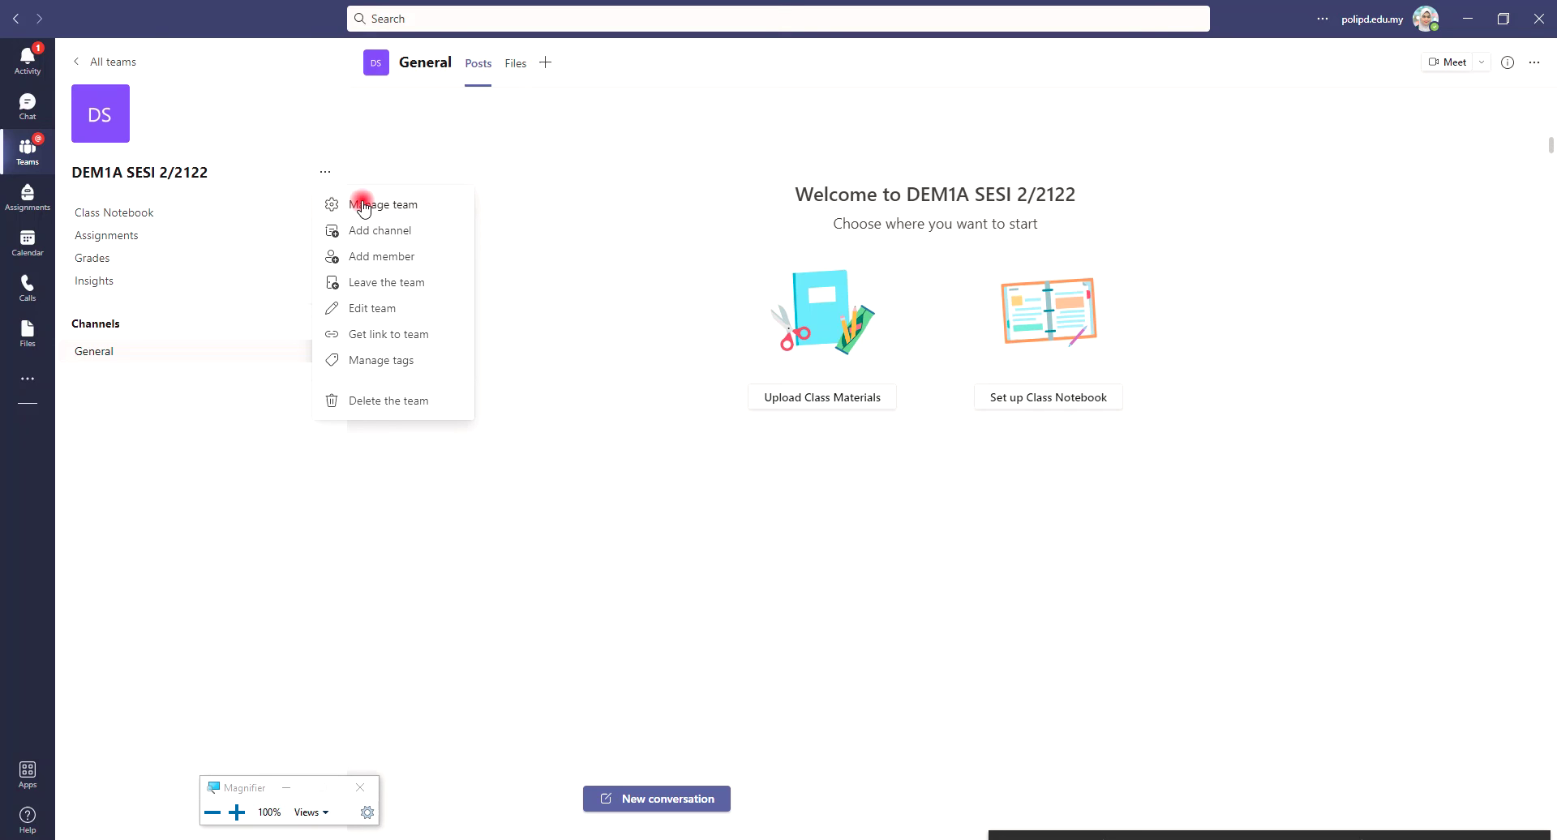
{"action": "left_click", "coordinate": [367, 257]}
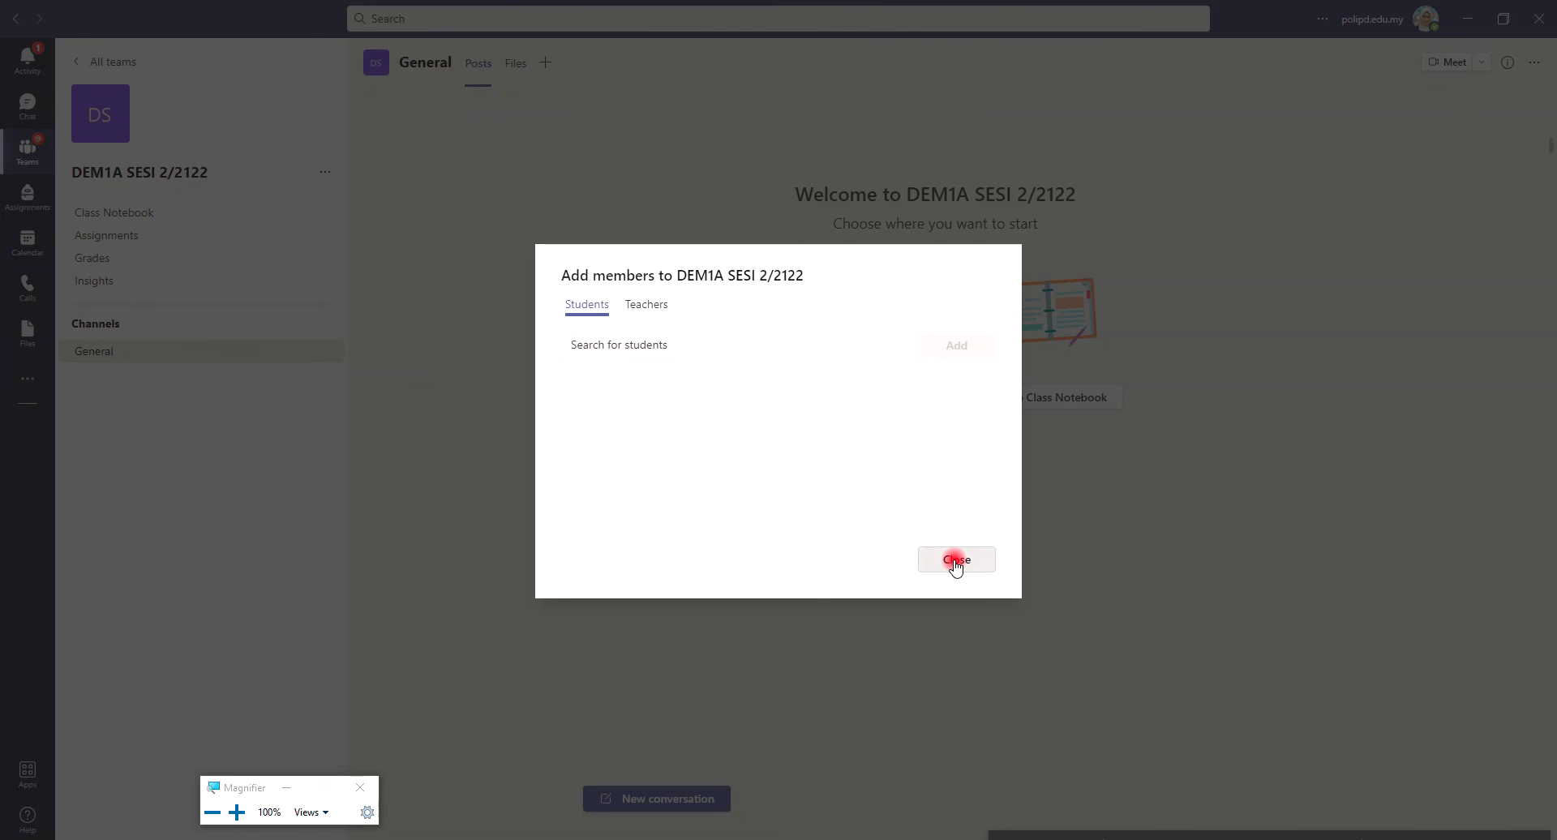
{"action": "left_click", "coordinate": [974, 568]}
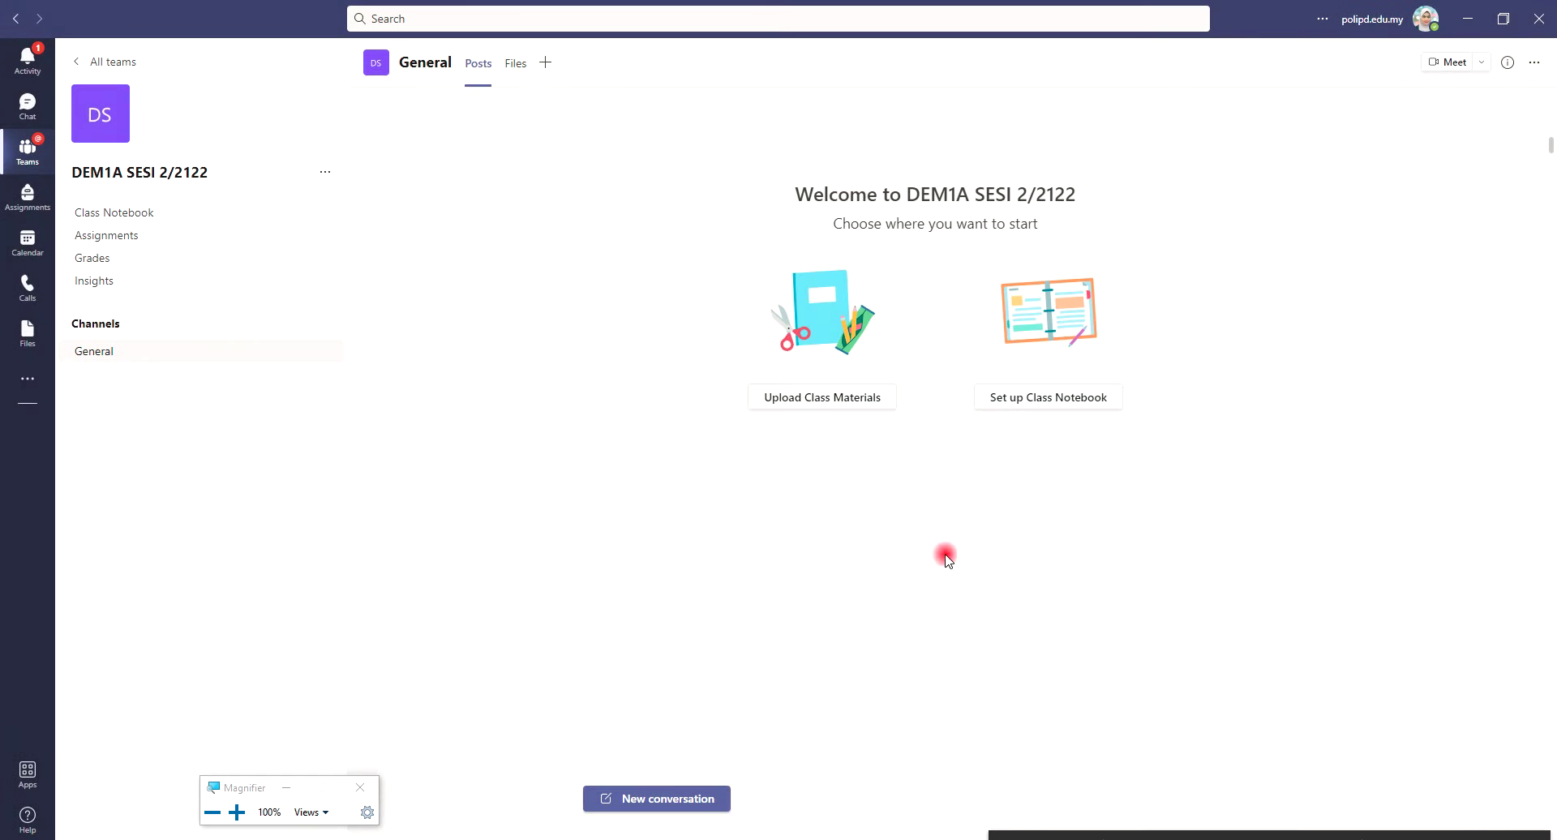
{"action": "left_click", "coordinate": [326, 173]}
Open Manage team for DEM1A SESI 2/2122 on its Settings page
{"action": "left_click", "coordinate": [369, 208]}
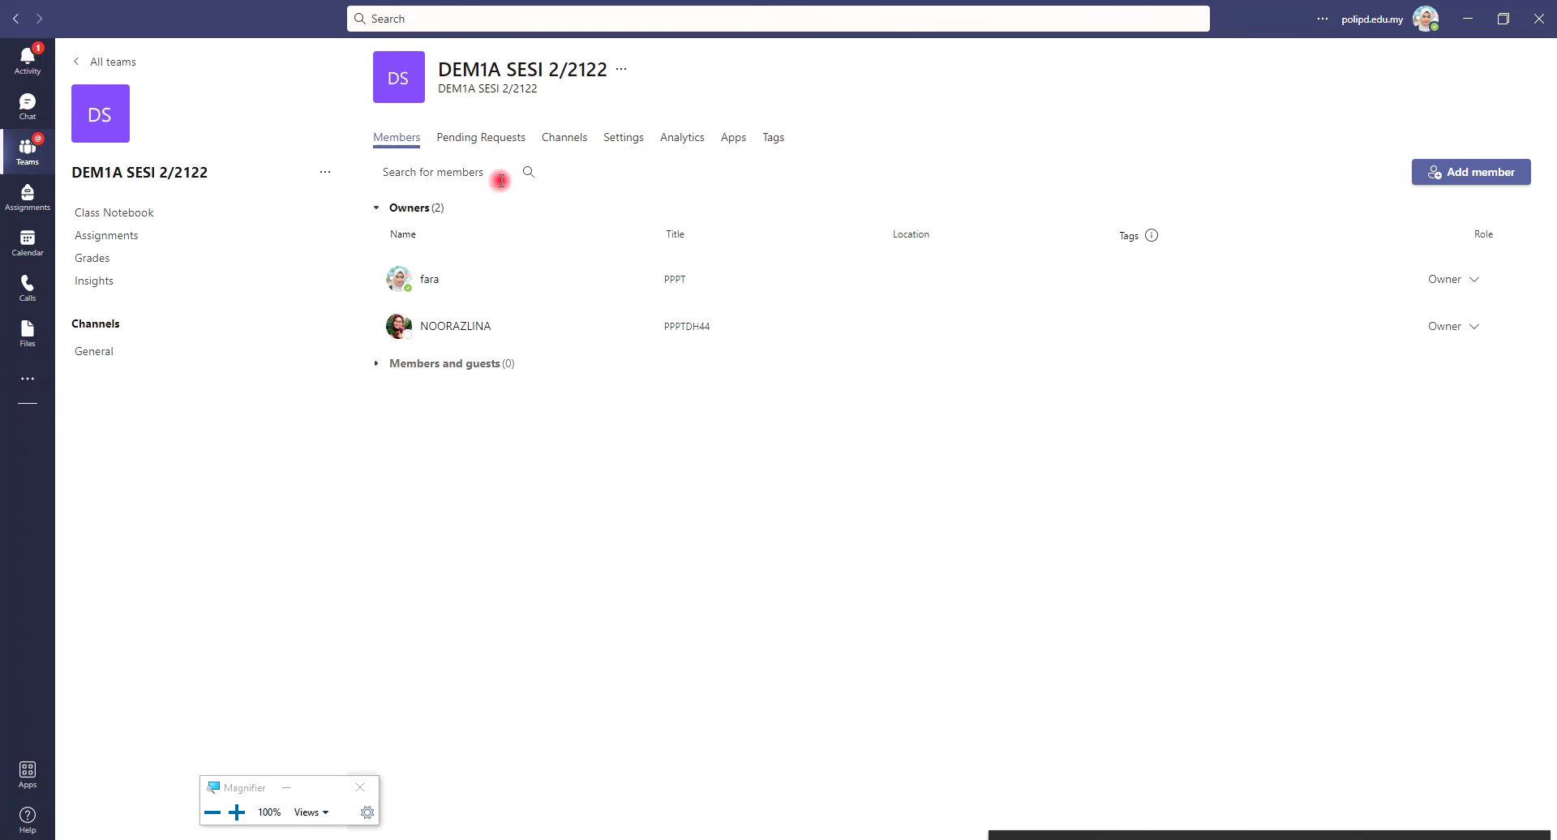
{"action": "left_click", "coordinate": [629, 140]}
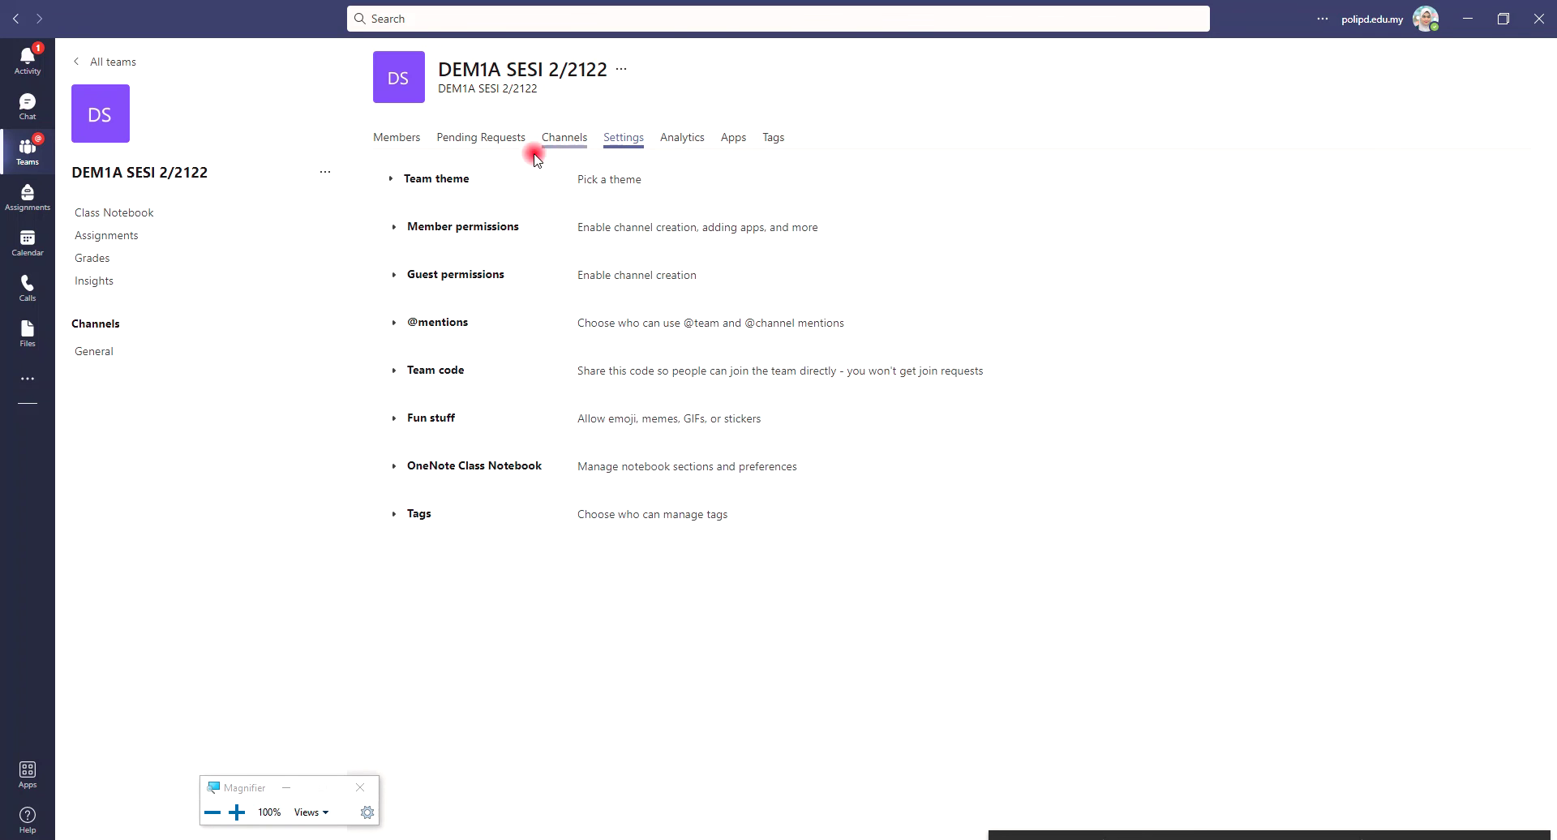
Expand Team code, generate a join code, and copy it
{"action": "left_click", "coordinate": [436, 371]}
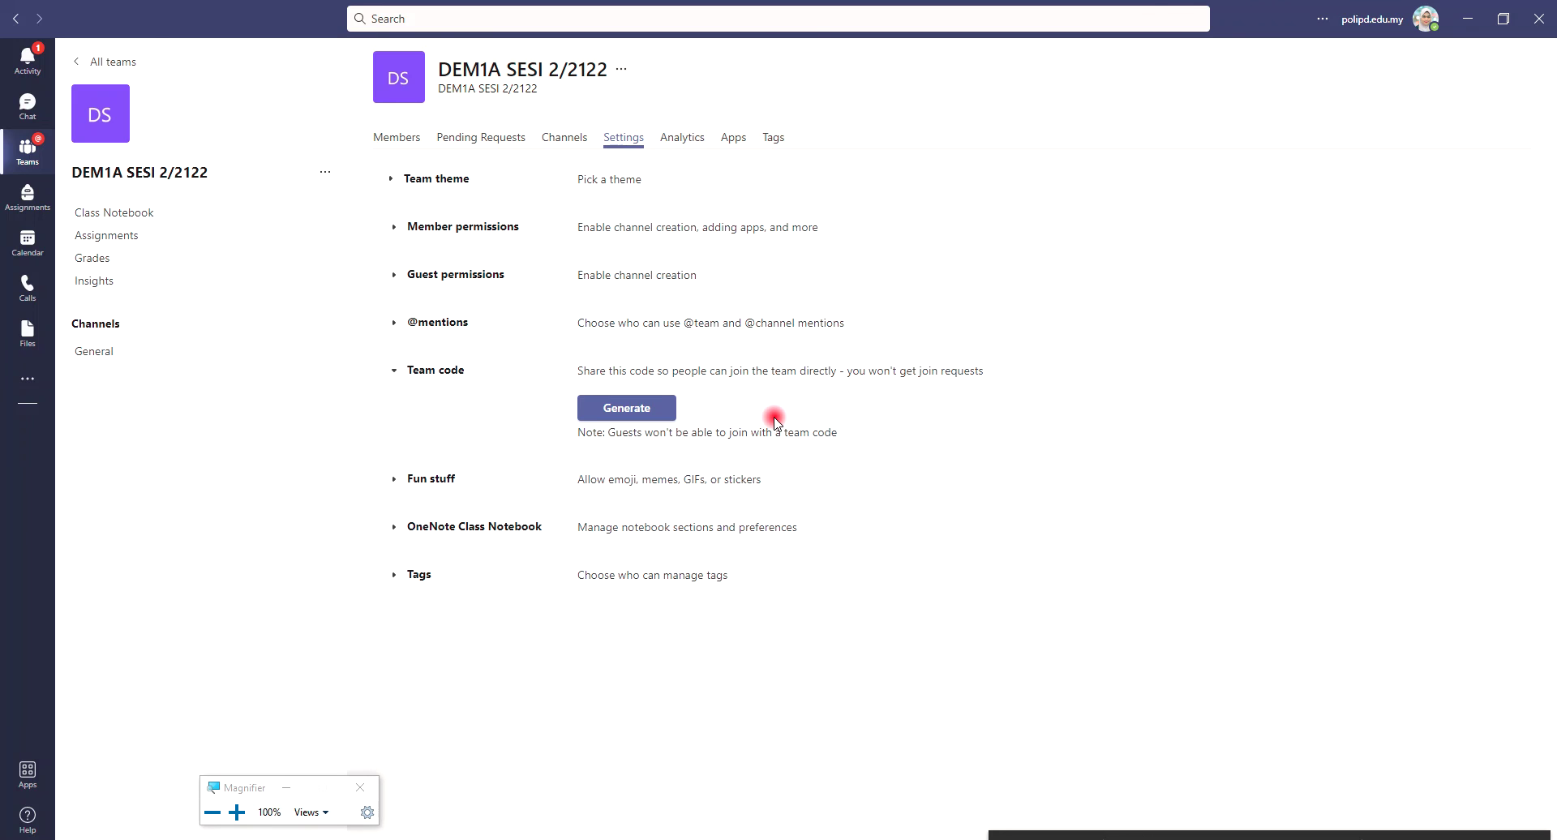
{"action": "left_click", "coordinate": [631, 411]}
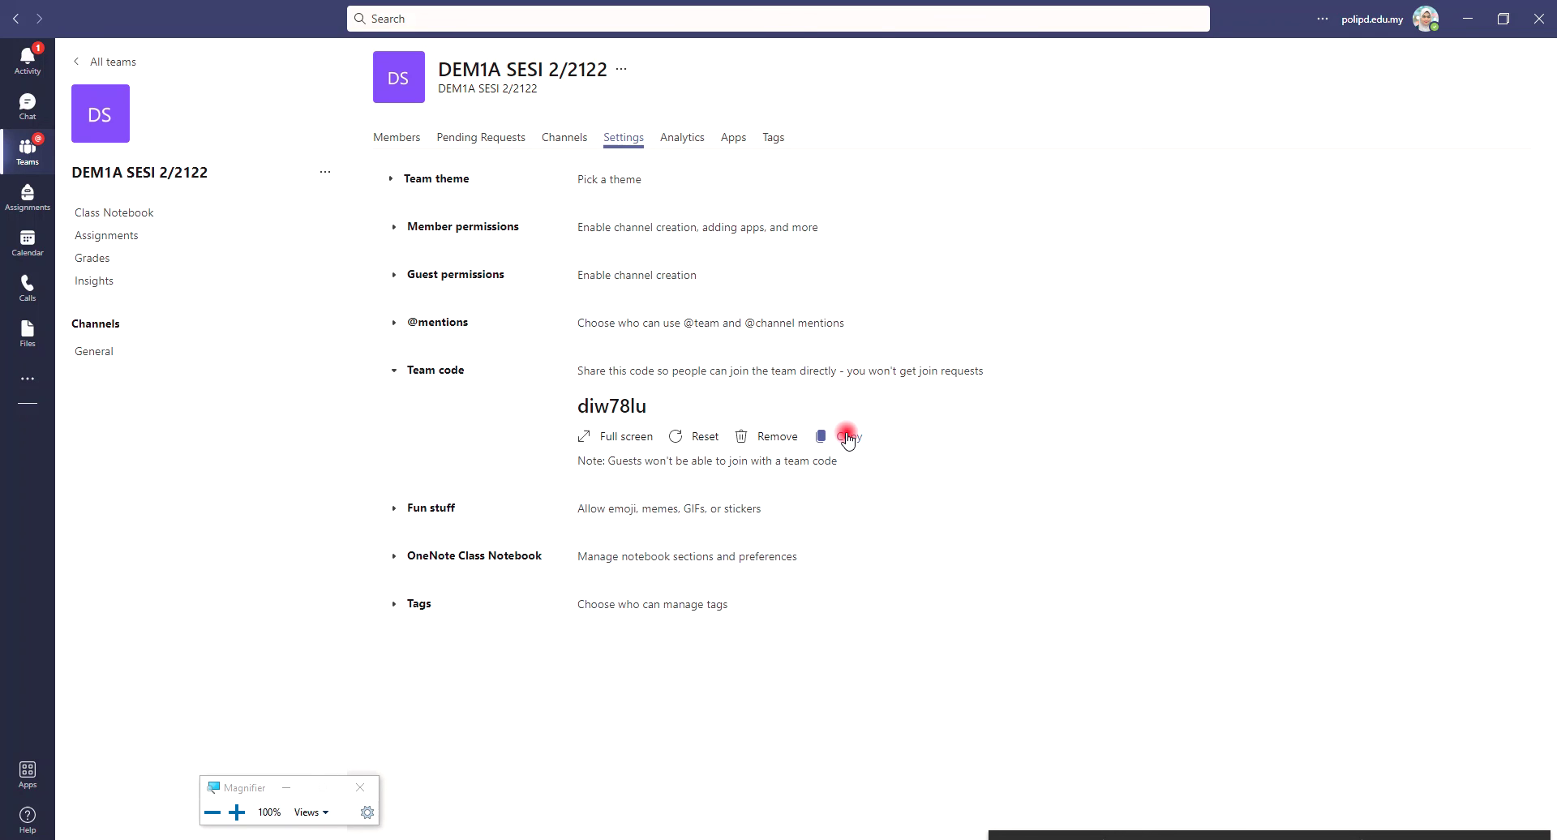
{"action": "left_click", "coordinate": [847, 438]}
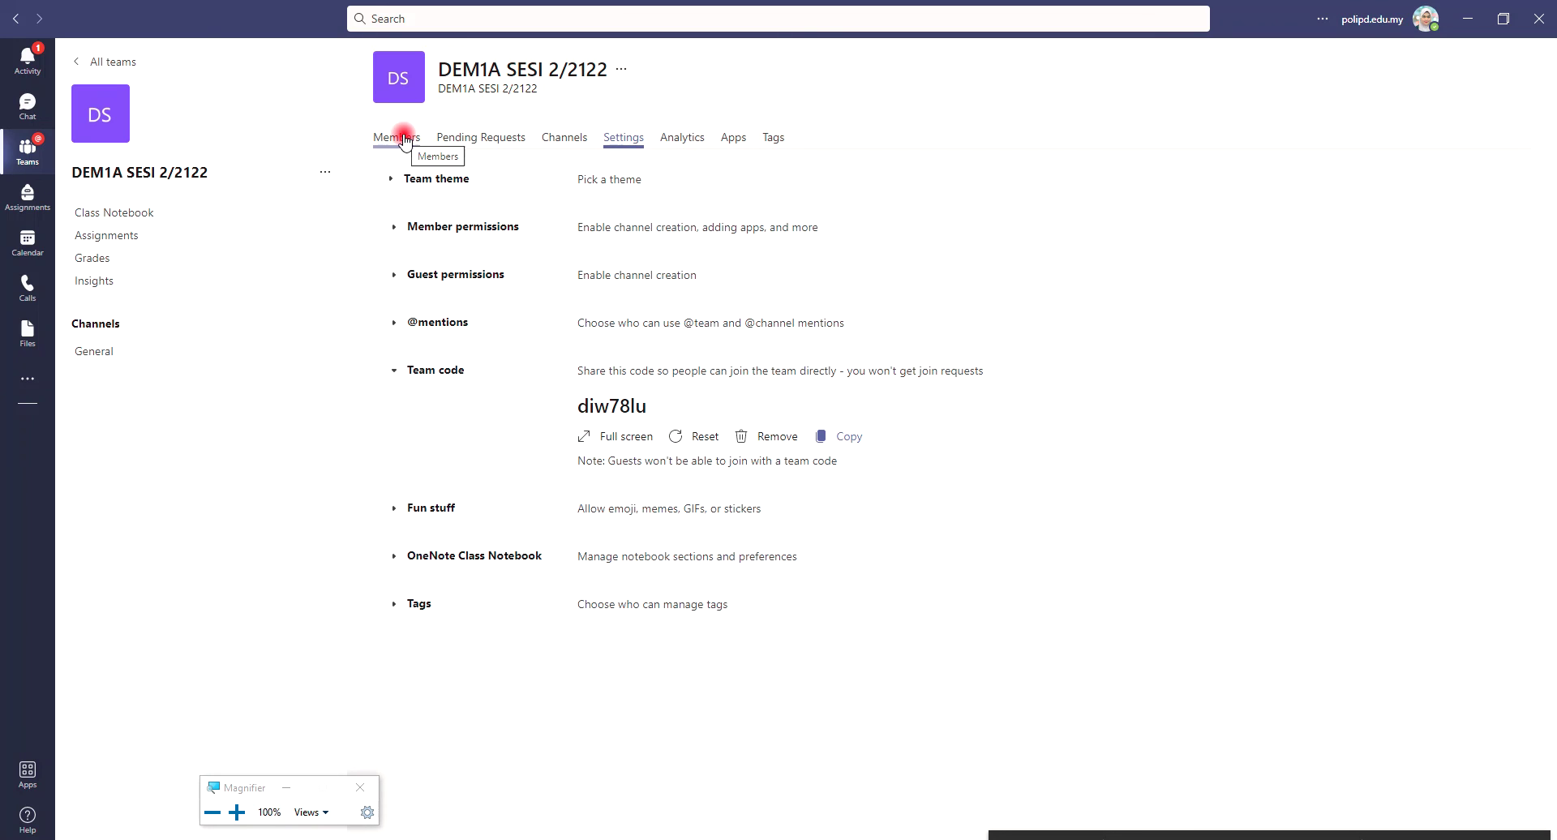
View the Members page showing the two owners and open the team's options menu
{"action": "left_click", "coordinate": [404, 138]}
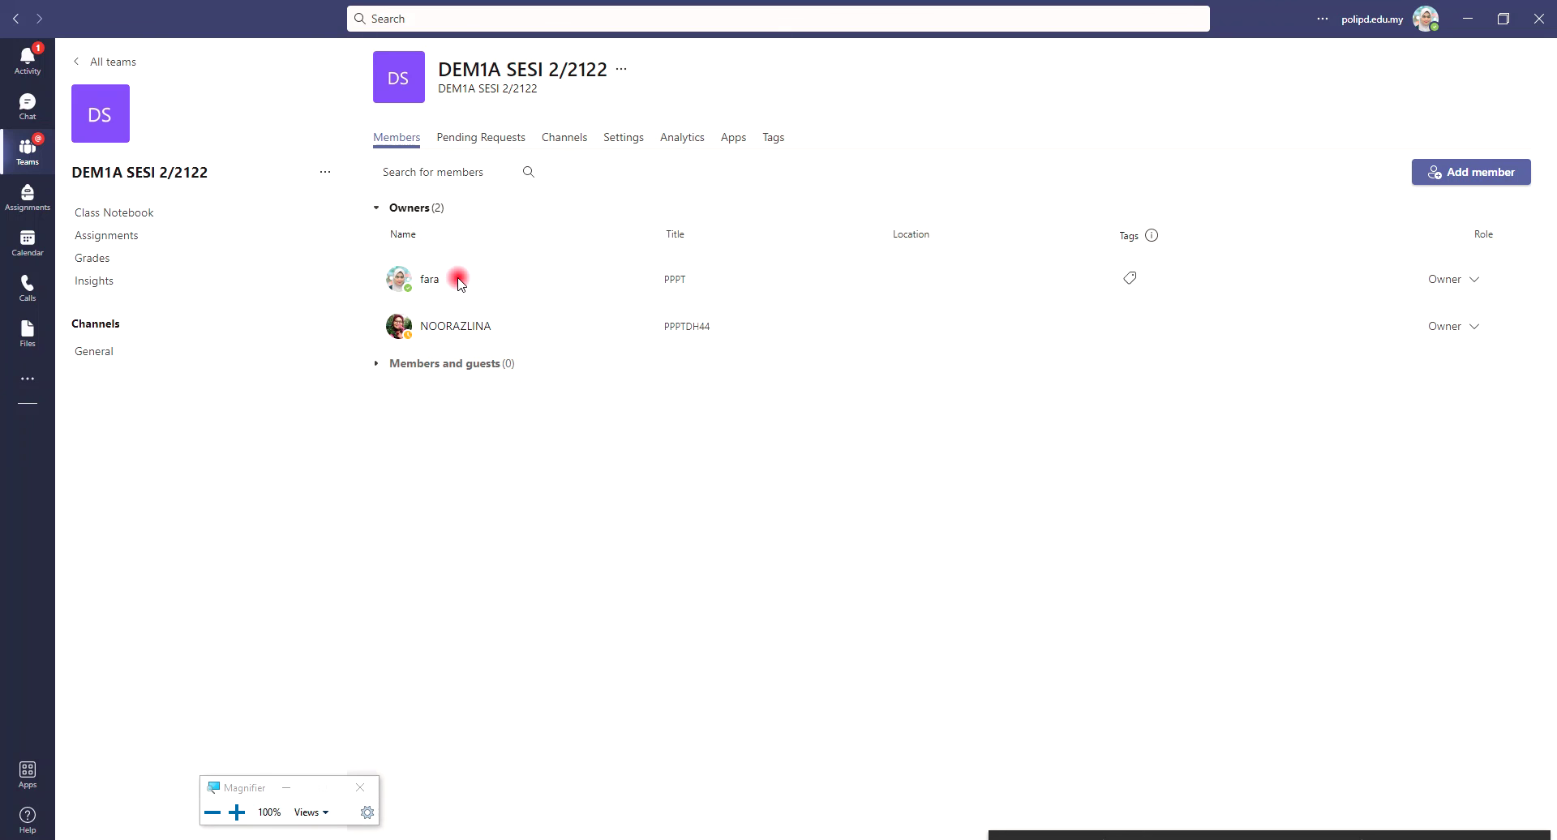
{"action": "mouse_move", "coordinate": [458, 324]}
{"action": "left_click", "coordinate": [327, 172]}
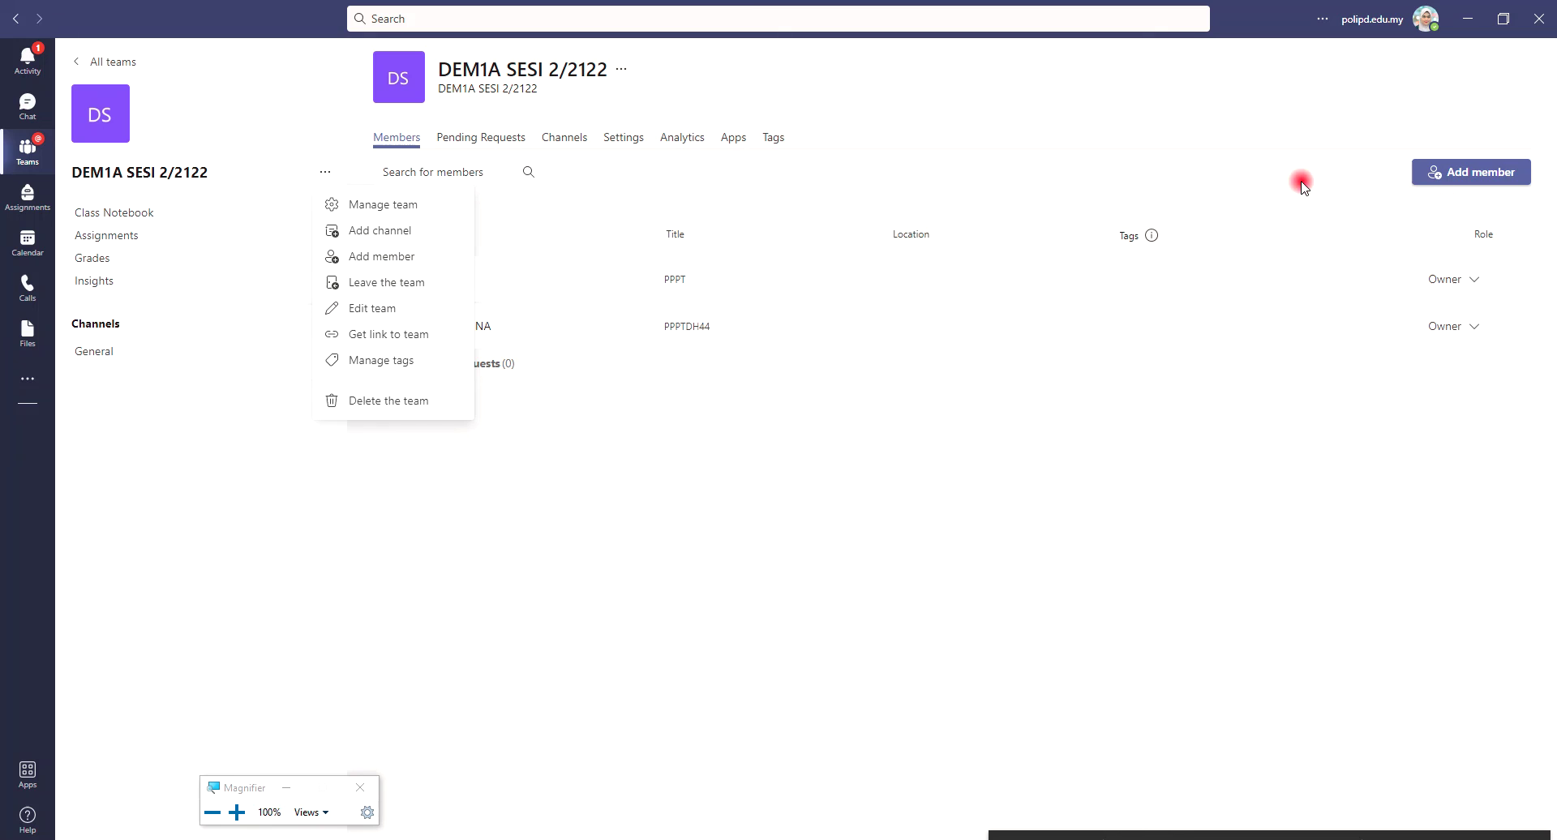
Open Add member on the Students tab, type a student's name, then clear the search
{"action": "left_click", "coordinate": [1464, 174]}
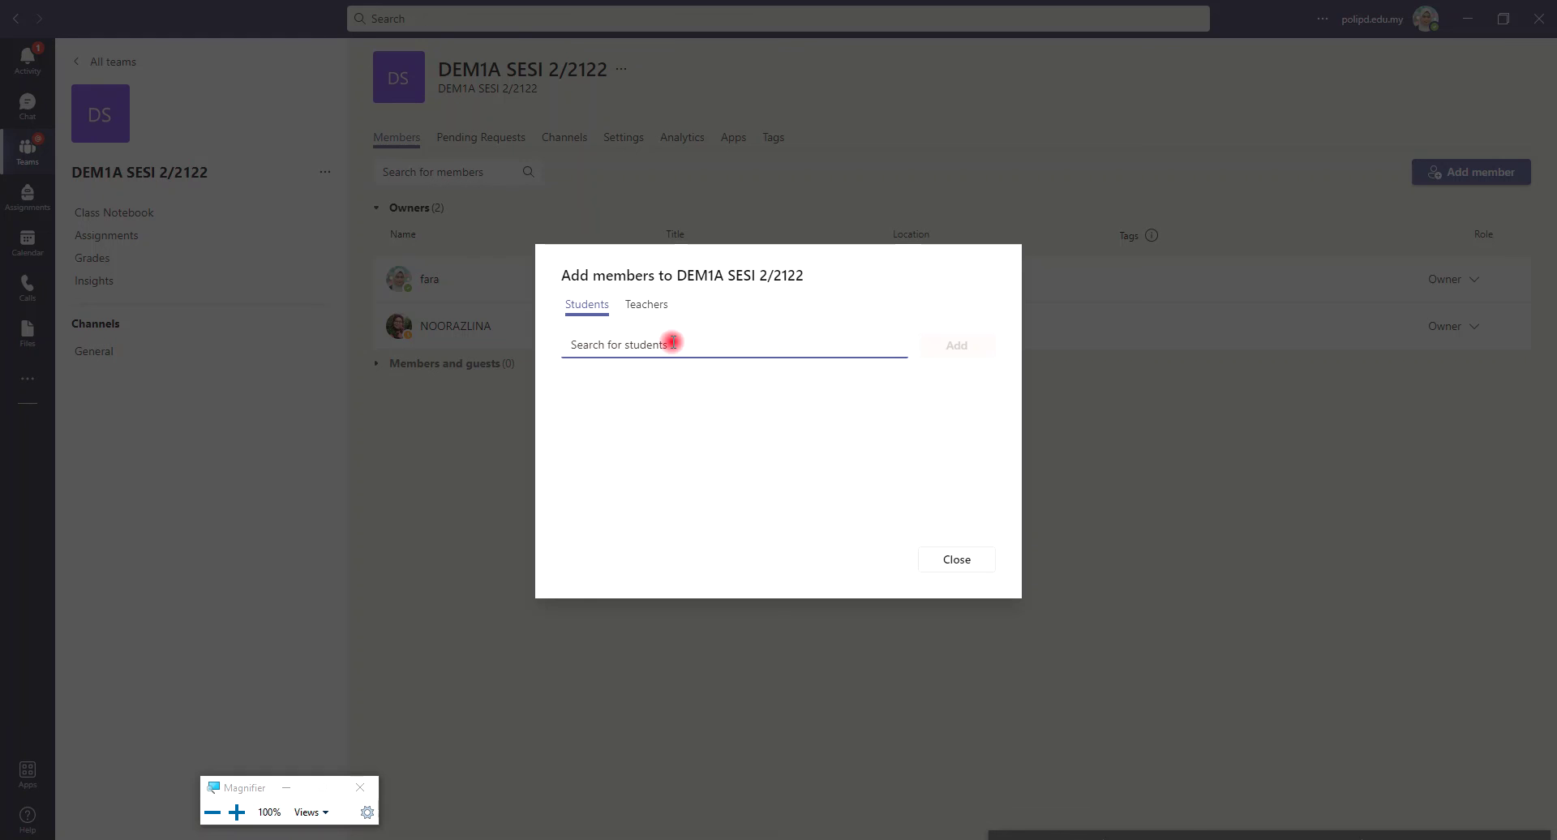
{"action": "type", "text": "MOHD"}
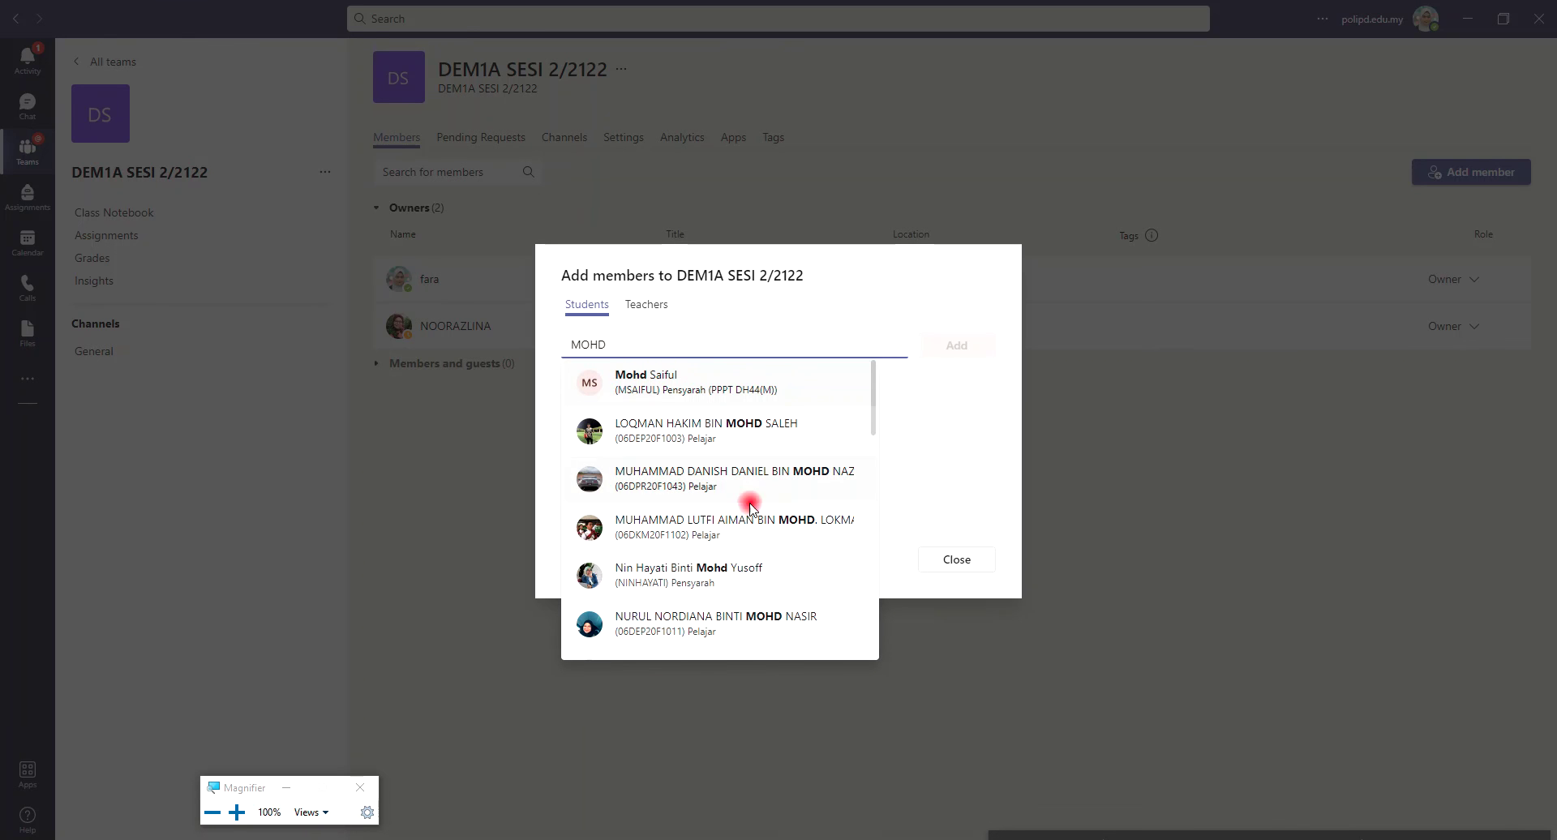
{"action": "left_click_drag", "start_coordinate": [570, 346], "coordinate": [888, 355]}
{"action": "key", "text": "BackSpace"}
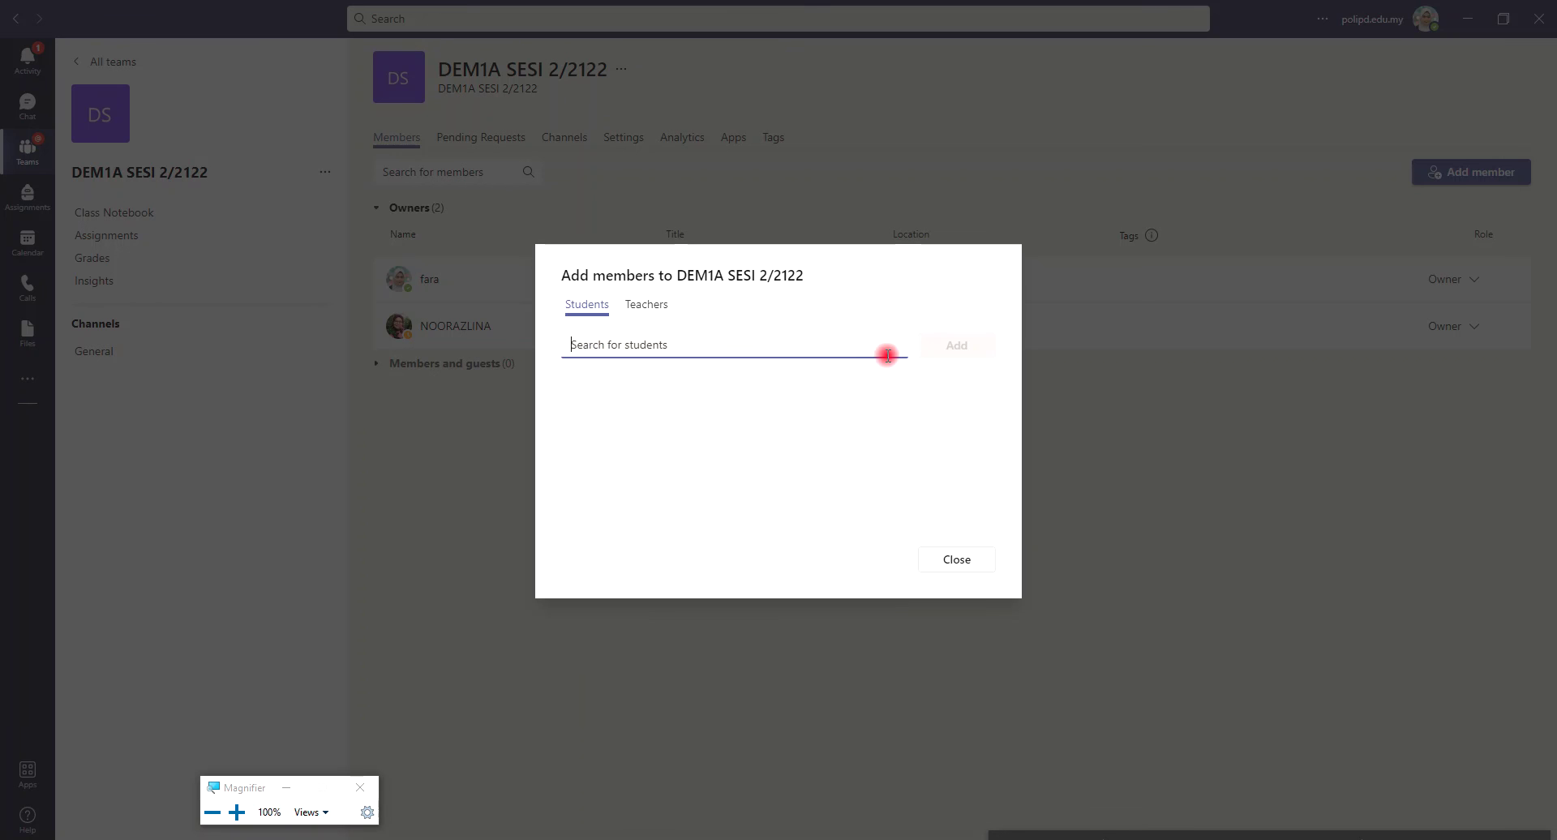